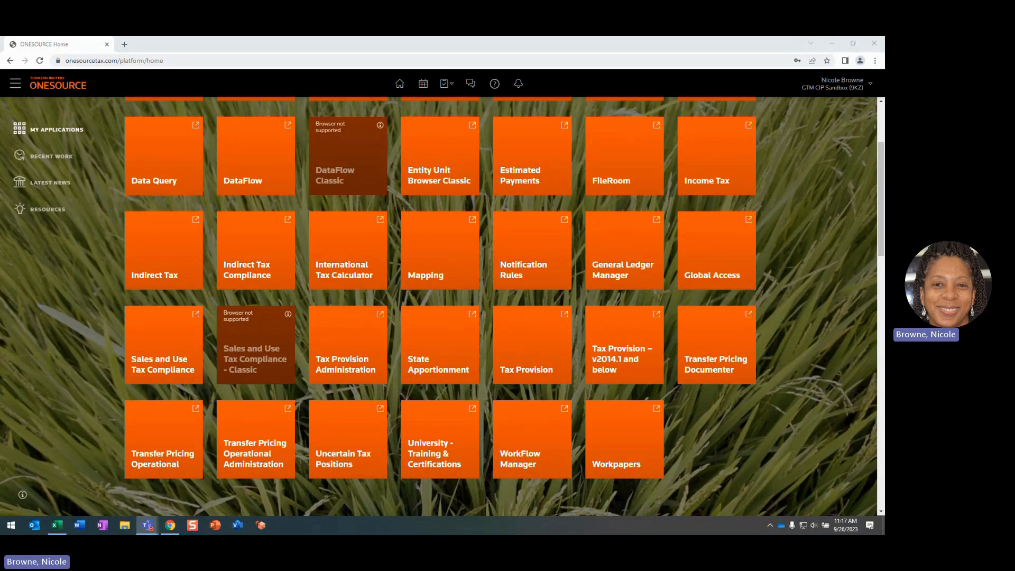
Switch to the Excel workbook OWP Case Study Template and start Save To Platform As with the YT Workpapers Training dataset
left_click(56, 525)
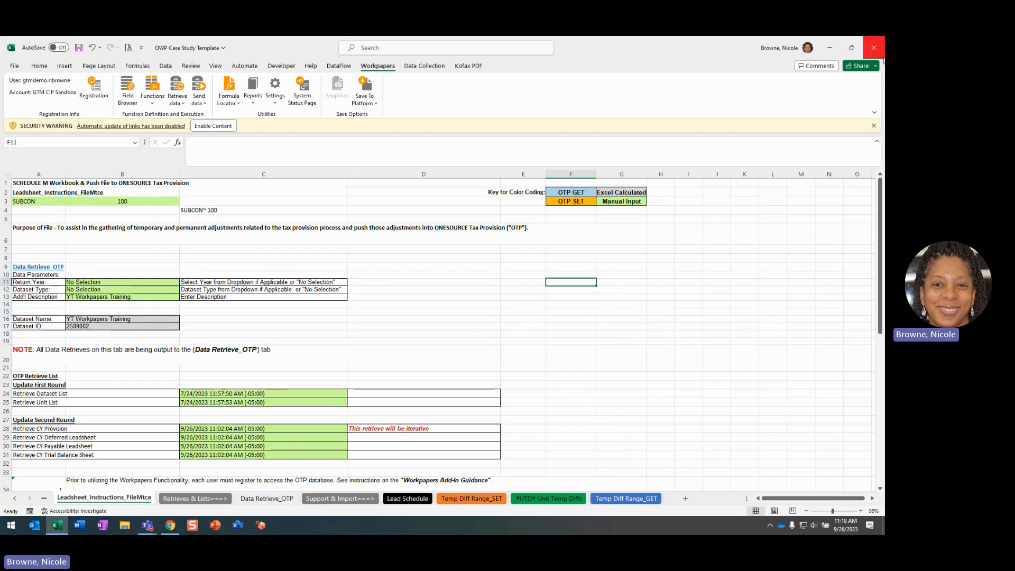
left_click(877, 142)
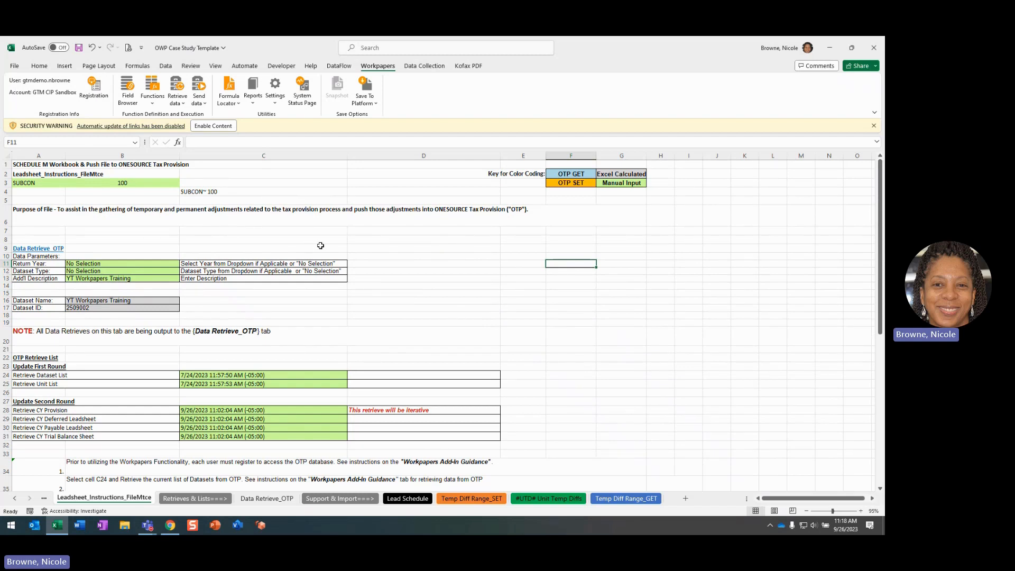
left_click(376, 104)
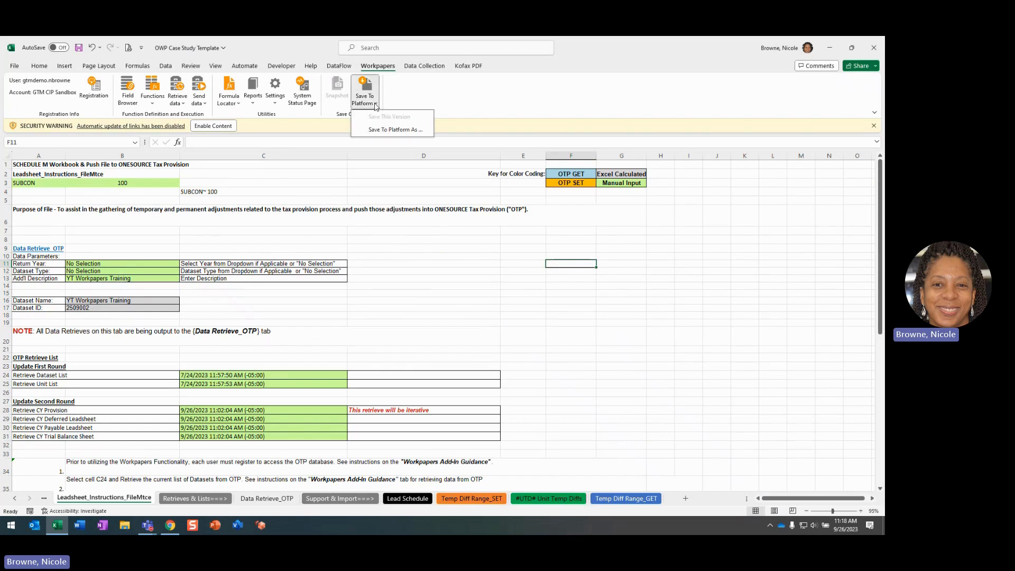
left_click(400, 133)
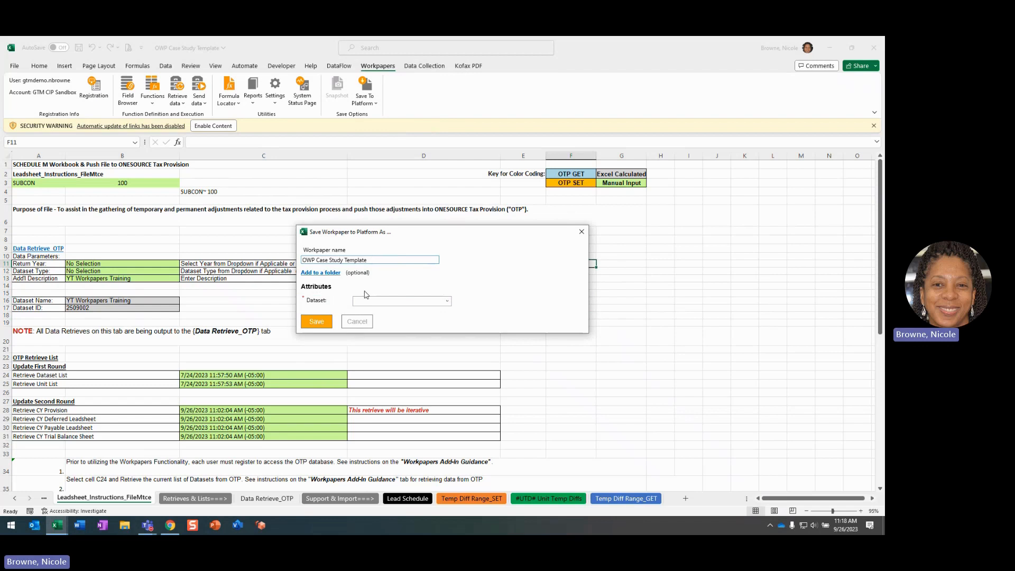
left_click(447, 301)
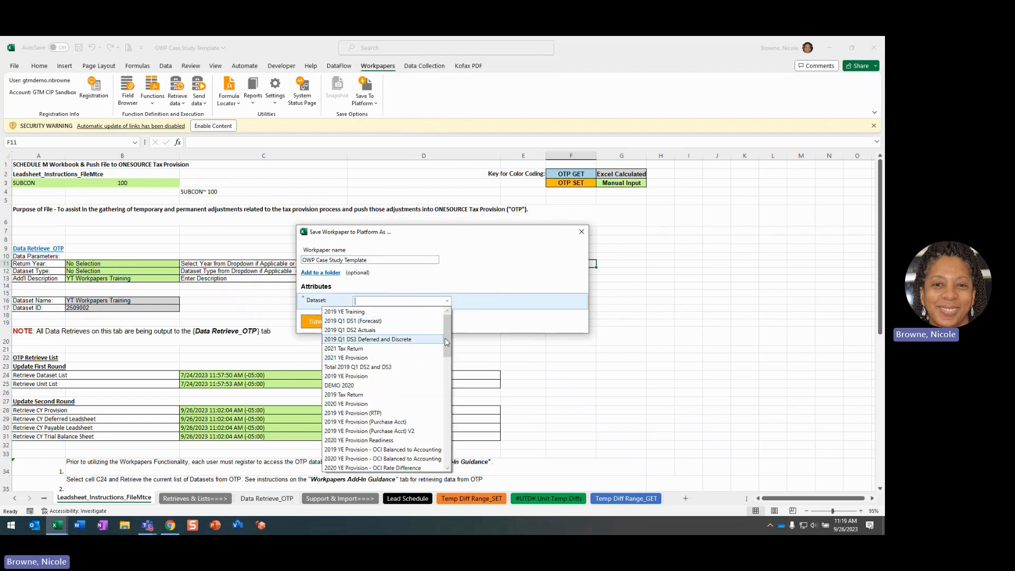
left_click_drag(448, 339, 453, 446)
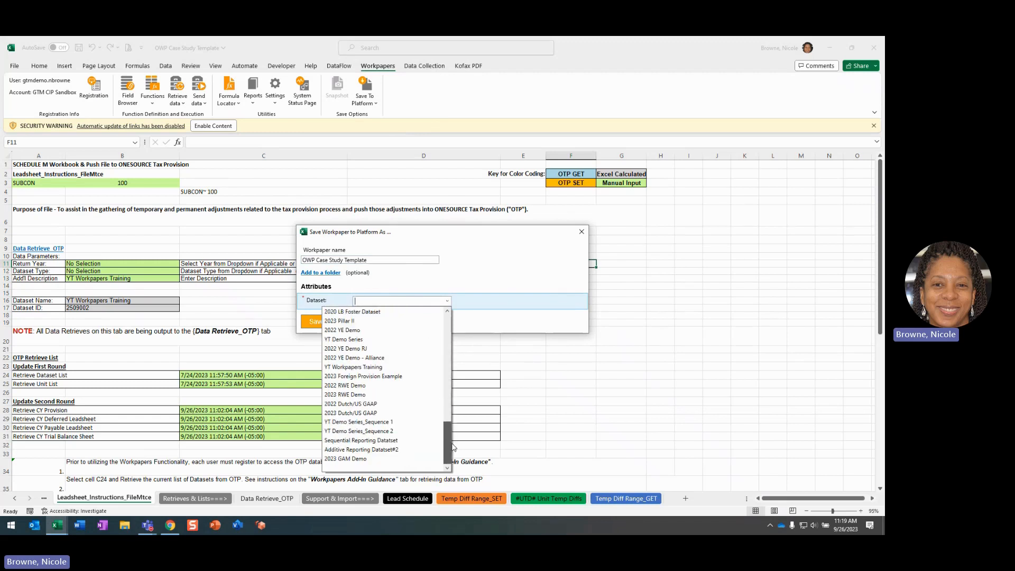
scroll(439, 438, "up", 1)
left_click(371, 378)
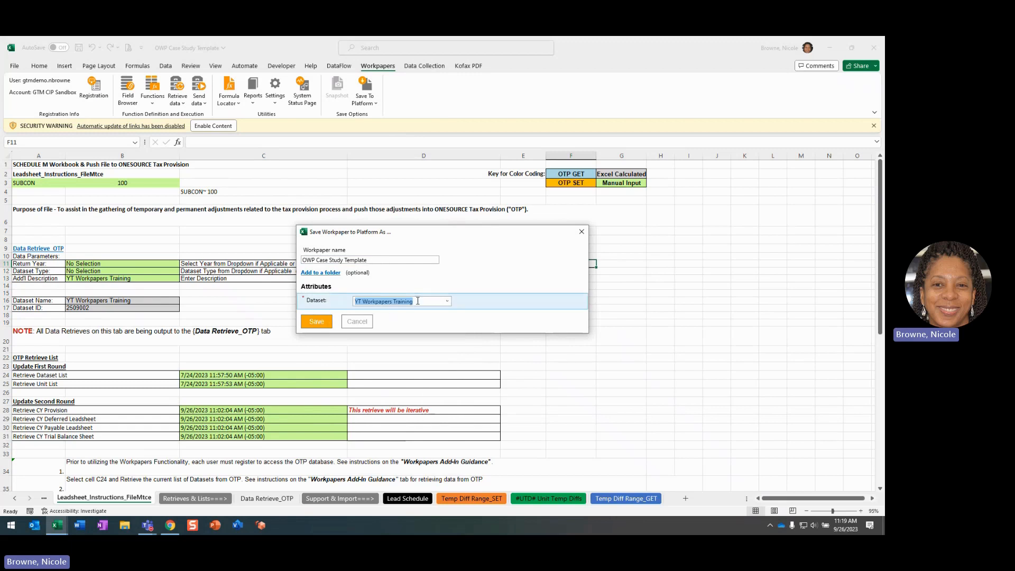
Add the workpaper to the YT Demo Series folder and upload it with the Save to Platform and close option
left_click(322, 273)
left_click(403, 296)
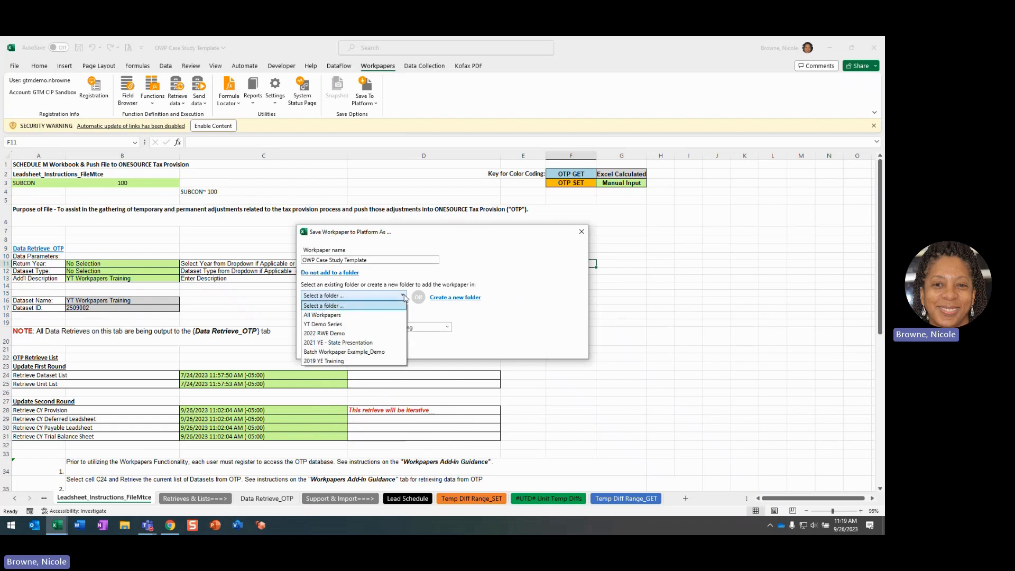
left_click(341, 324)
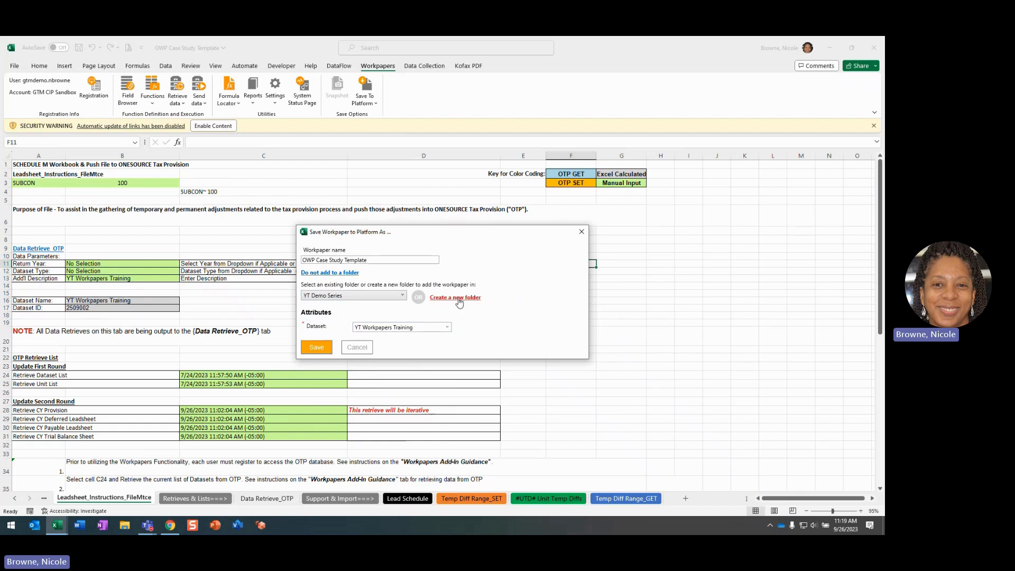
left_click(319, 349)
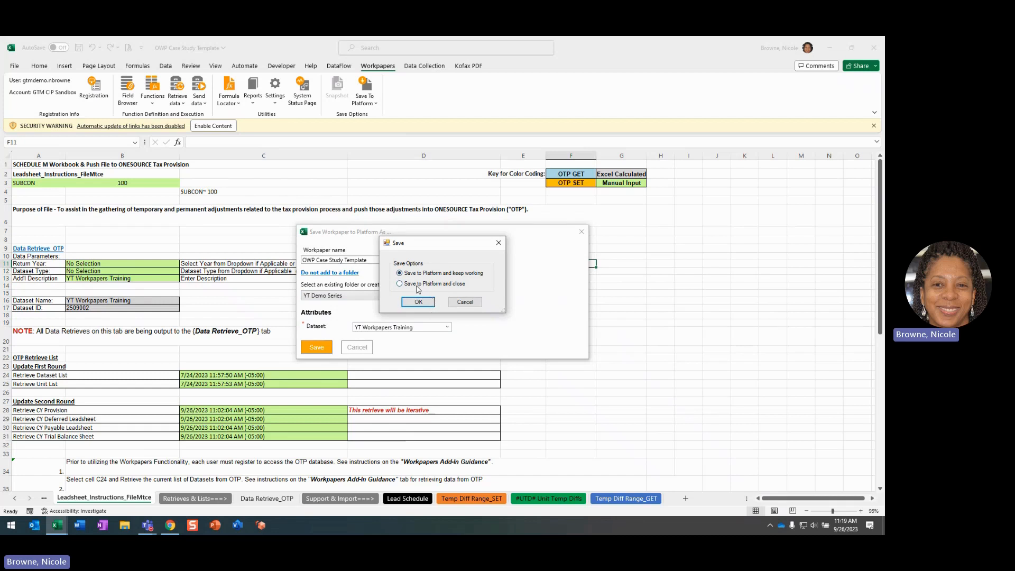
left_click(408, 285)
left_click(422, 306)
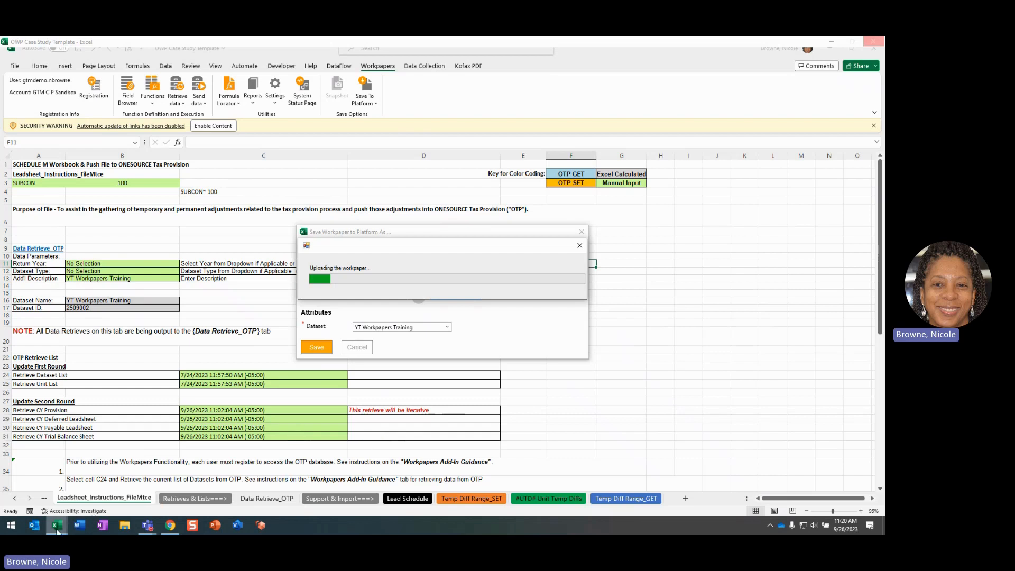
Switch to Chrome, open the ONESOURCE Workpapers application, and reload the workpapers page
left_click(170, 527)
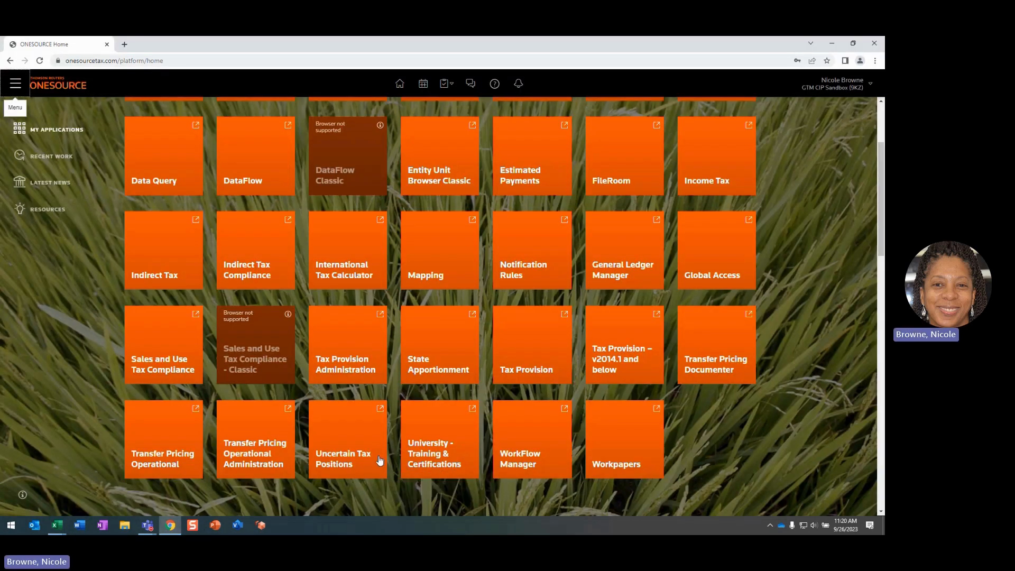
left_click(640, 447)
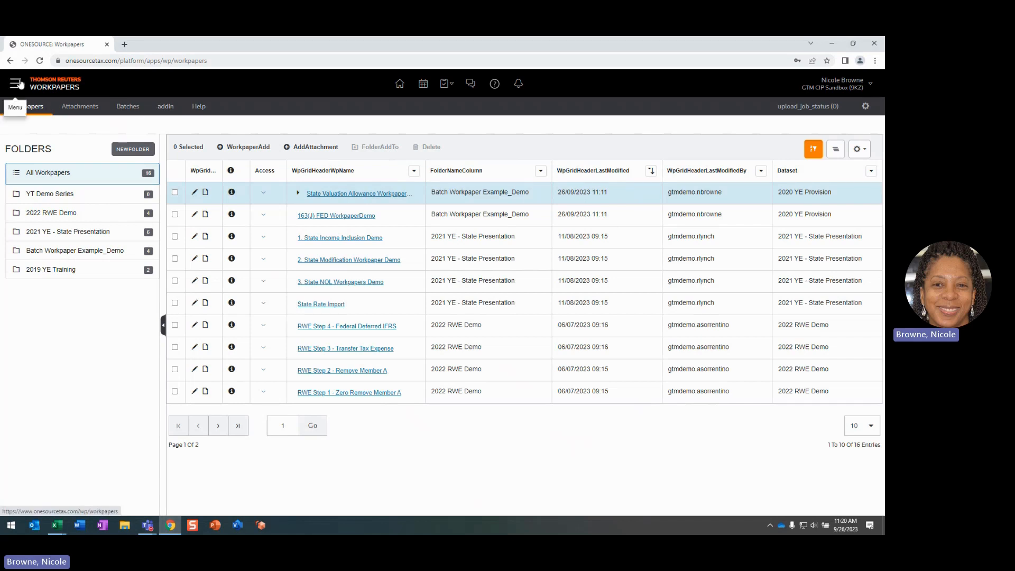
left_click(40, 60)
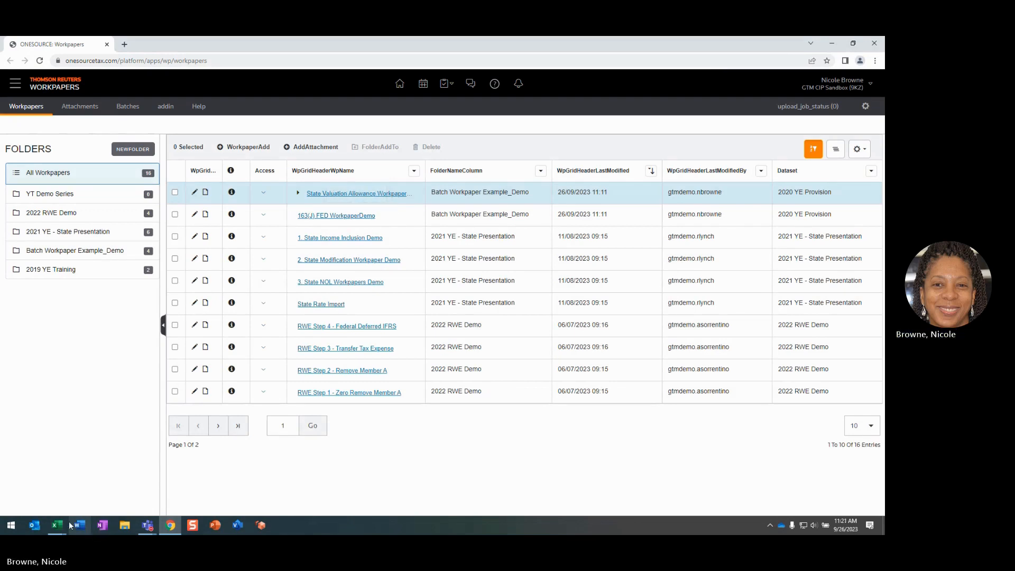
Check the workpaper upload progress in Excel and return to the workpapers list in Chrome
mouse_move(69, 521)
left_click(149, 484)
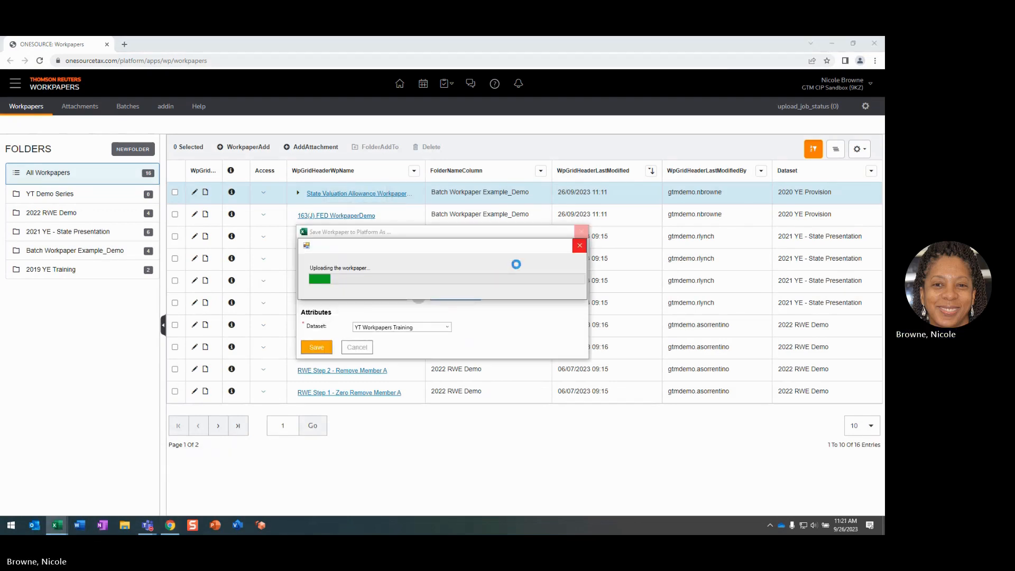
left_click(110, 346)
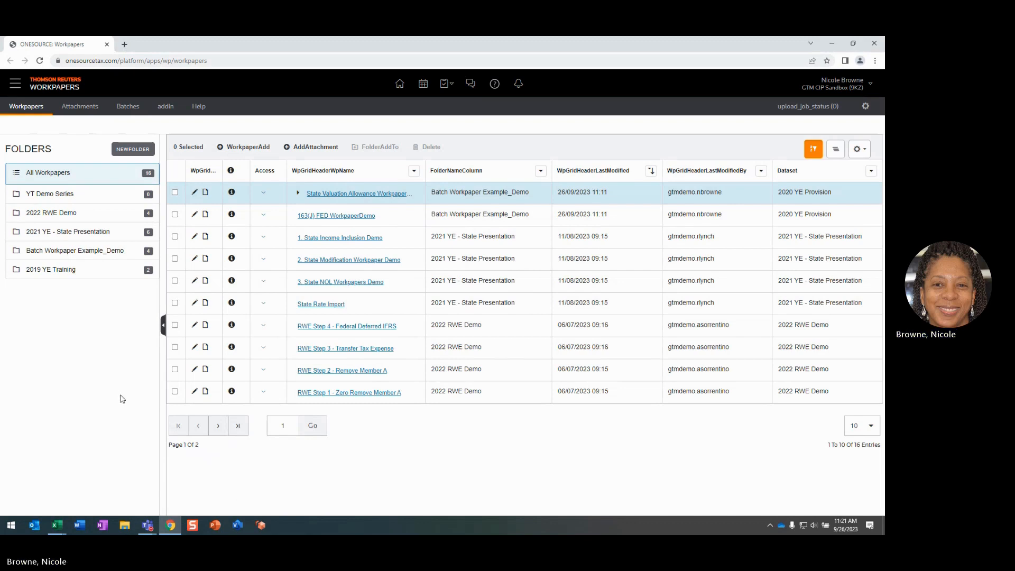
Check out 163(J) FED WorkpaperDemo from the workpapers list and open the downloaded file in Excel
left_click(346, 218)
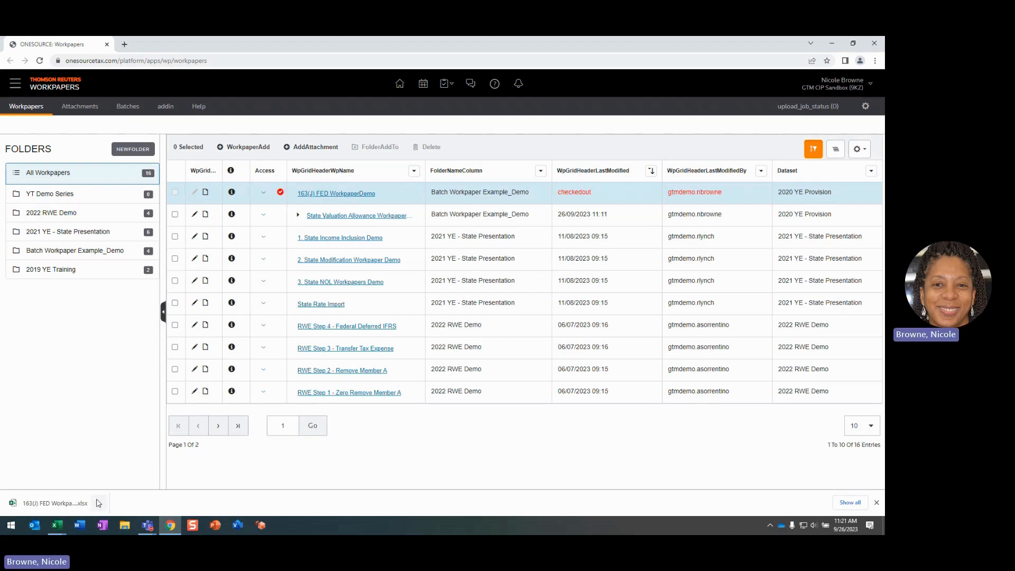
left_click(66, 502)
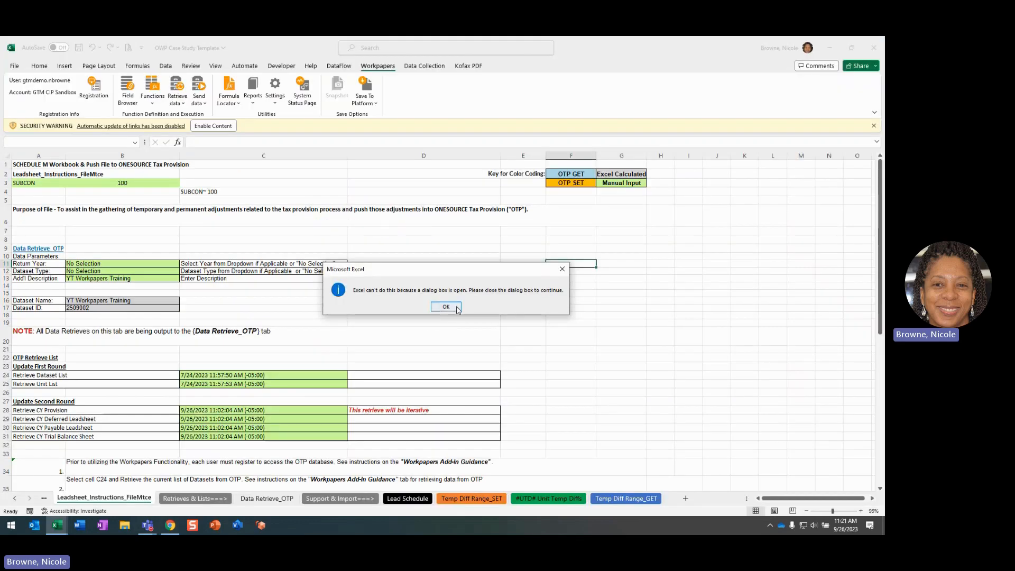
left_click(450, 306)
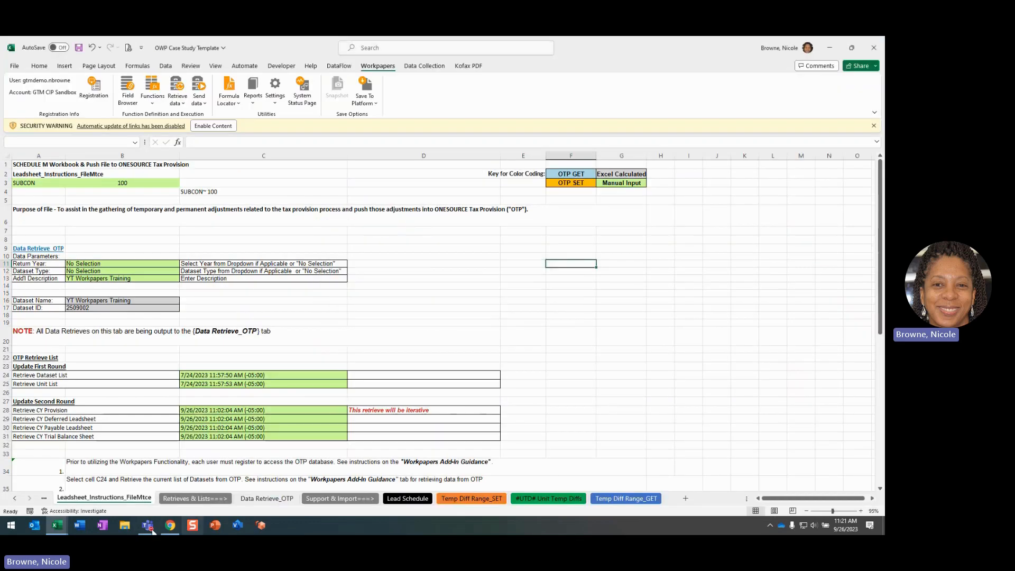
Return to Chrome and examine the attachment upload page and the OWP Case Study Template's note form without saving anything
left_click(170, 524)
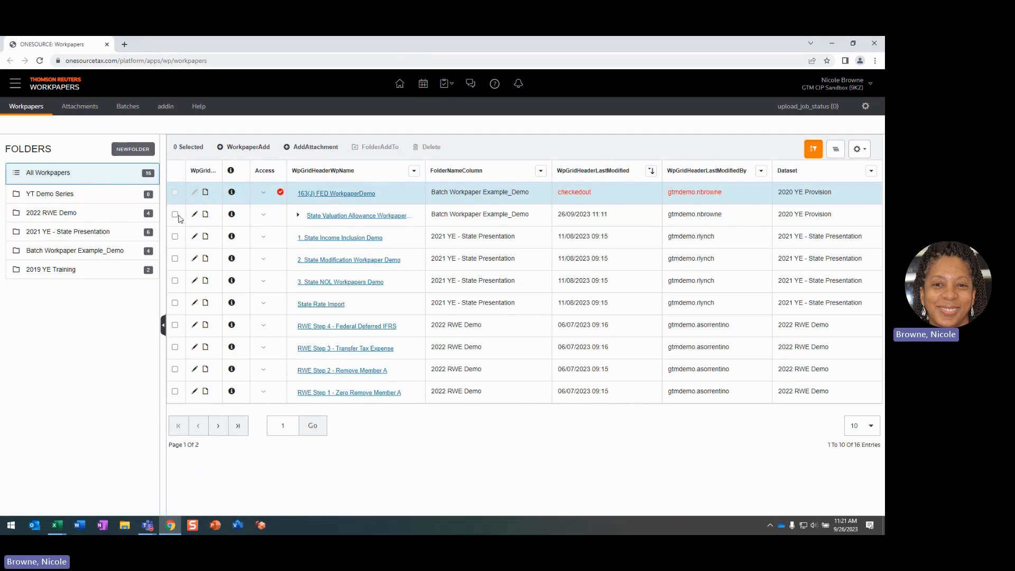
left_click(175, 215)
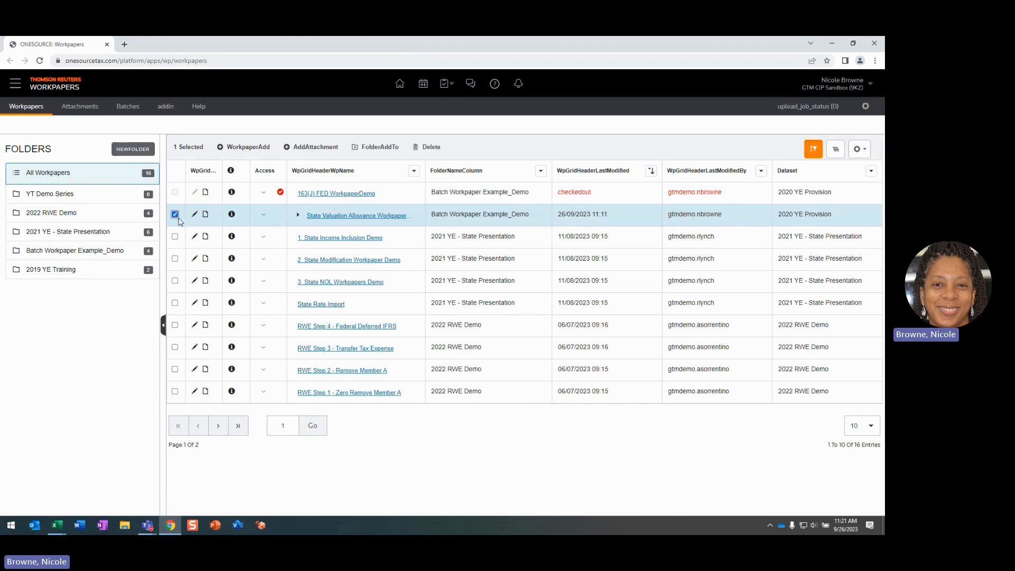
left_click(319, 148)
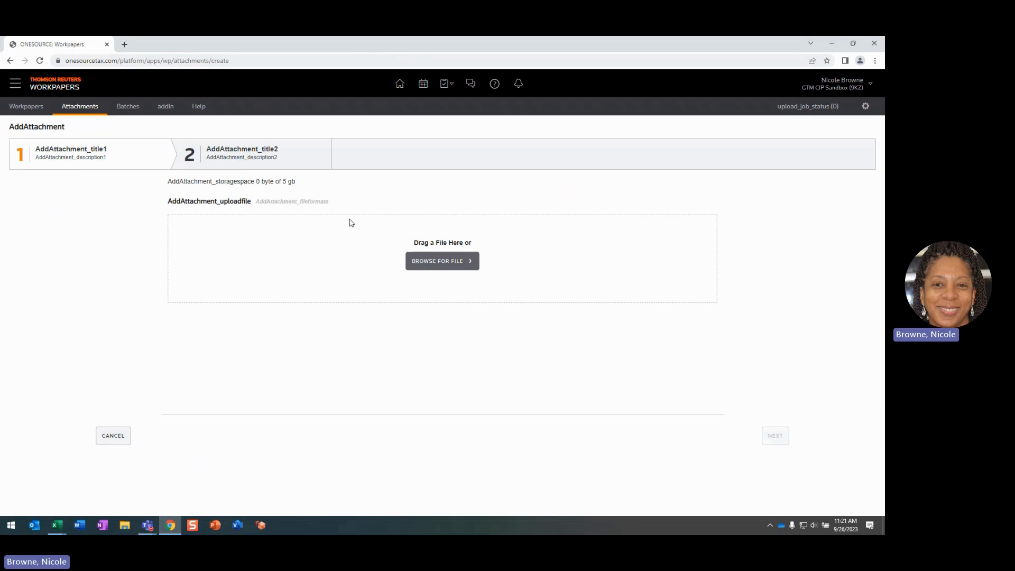
left_click(117, 440)
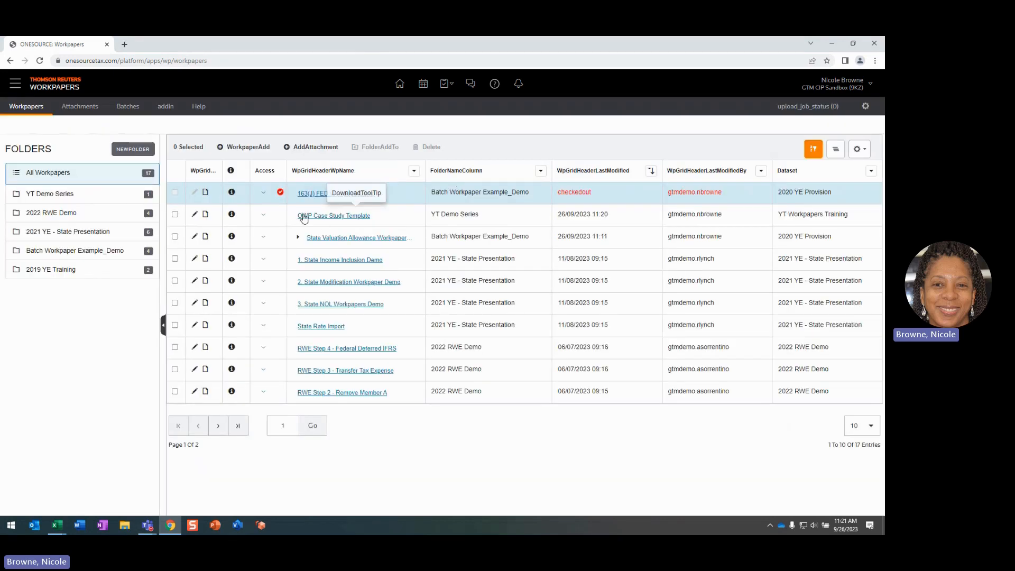
left_click(204, 214)
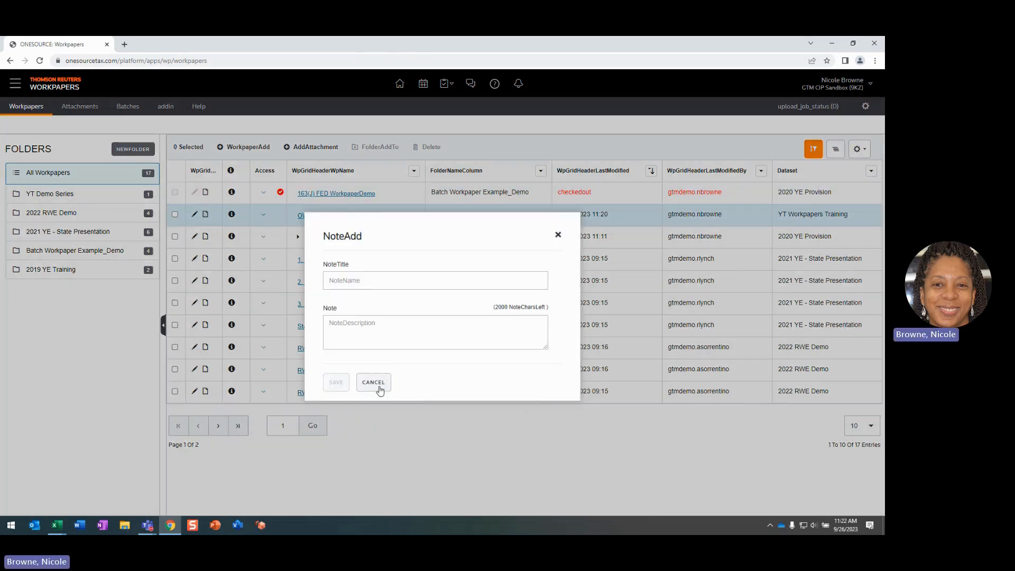
left_click(559, 235)
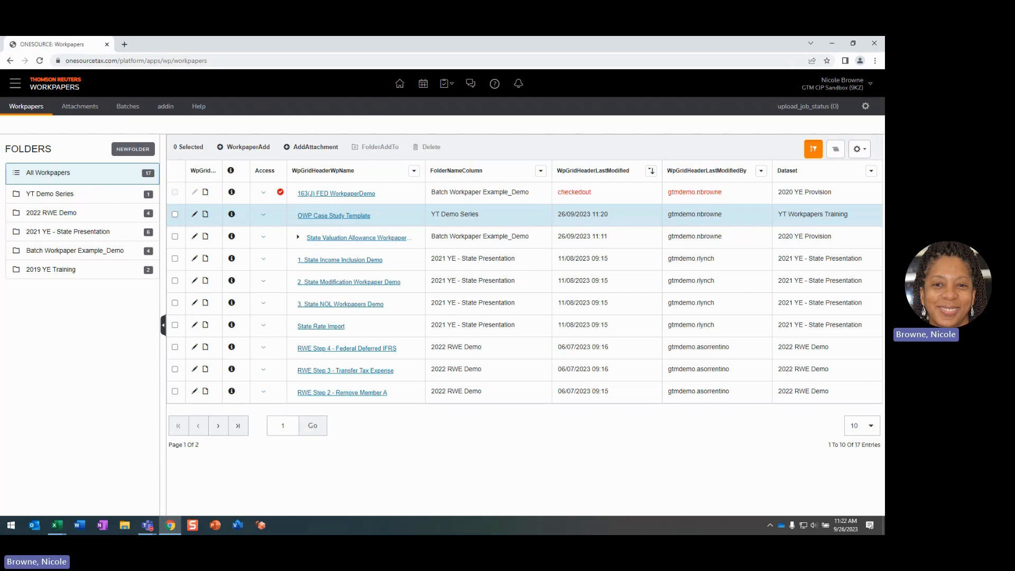
Acknowledge the workpaper upload message and open the YT Demo Series folder
left_click(239, 500)
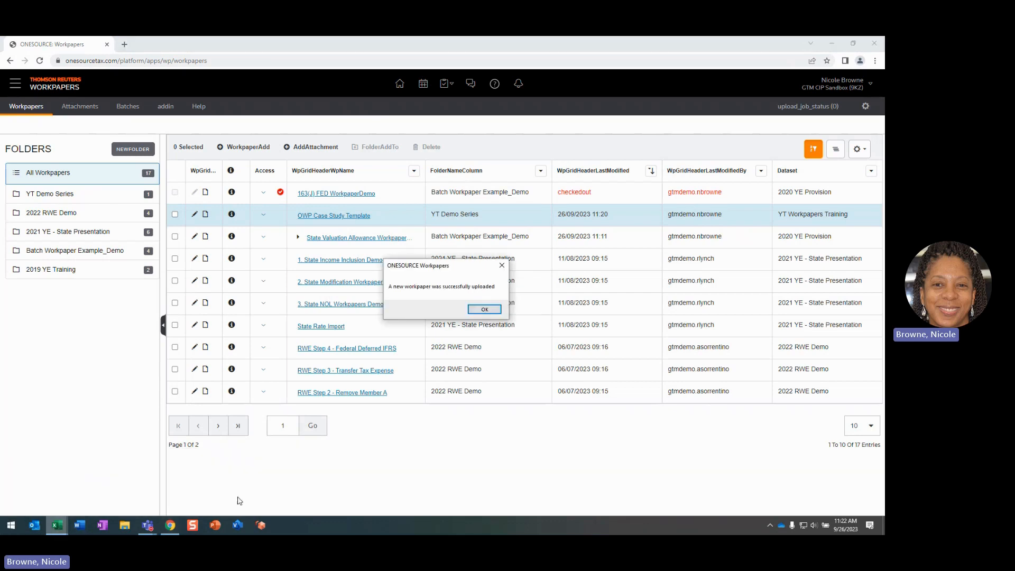
left_click(484, 309)
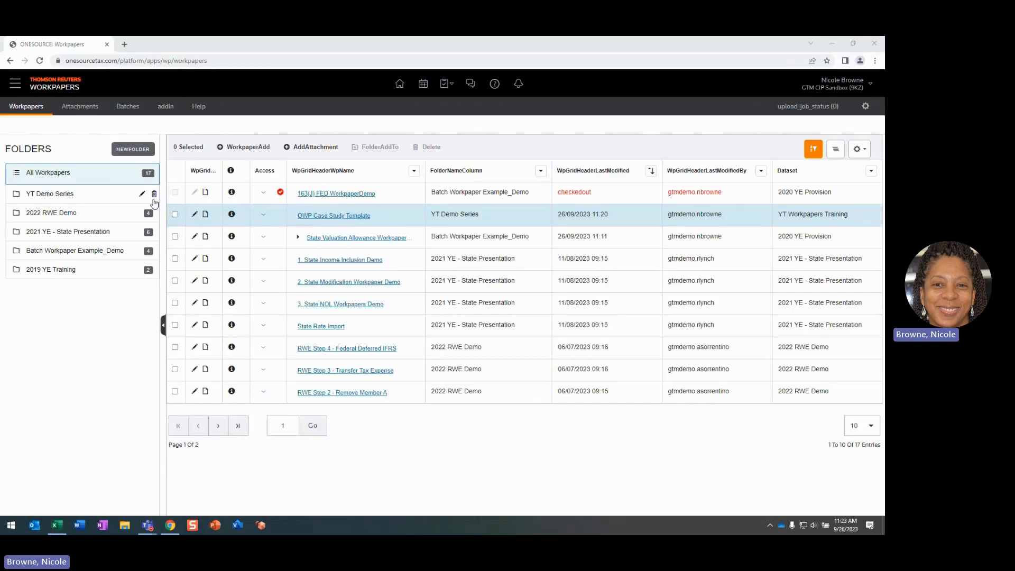
left_click(68, 199)
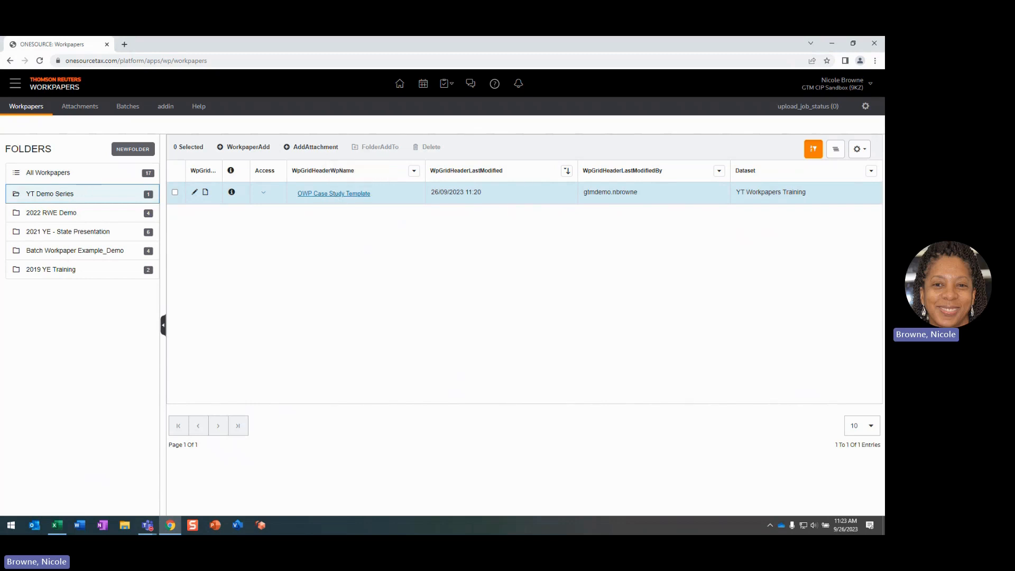
Maximize the 163(J) FED WorkpaperDemo workbook and inspect its Current Period and Prior Period Dataset ID cells
left_click_drag(370, 533, 528, 74)
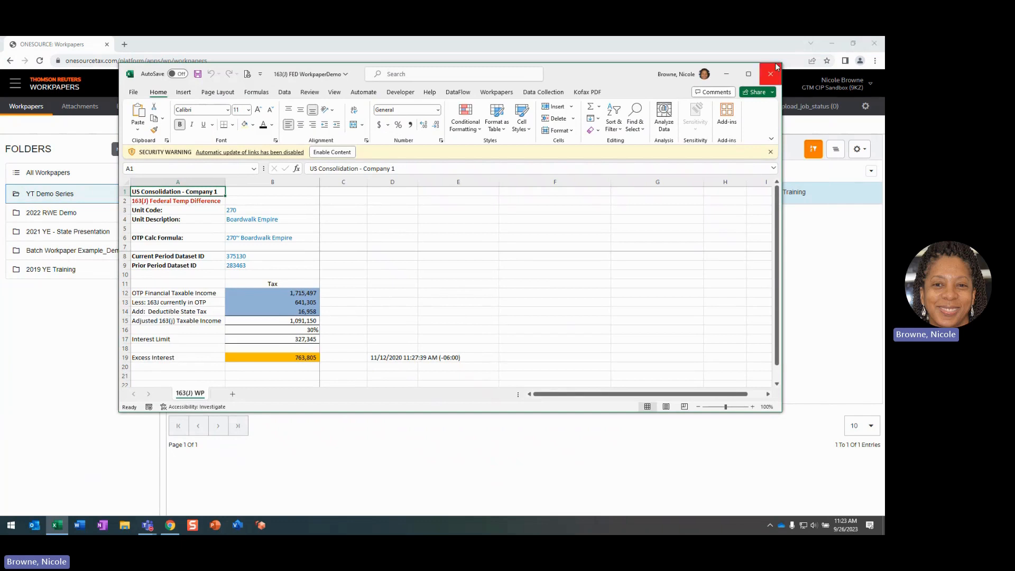
left_click(748, 74)
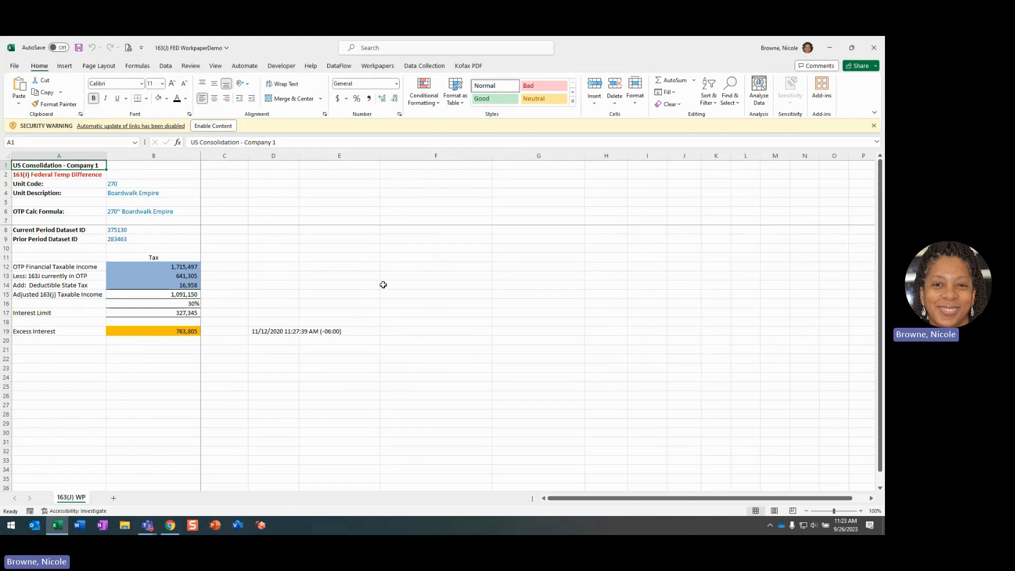
left_click(125, 238)
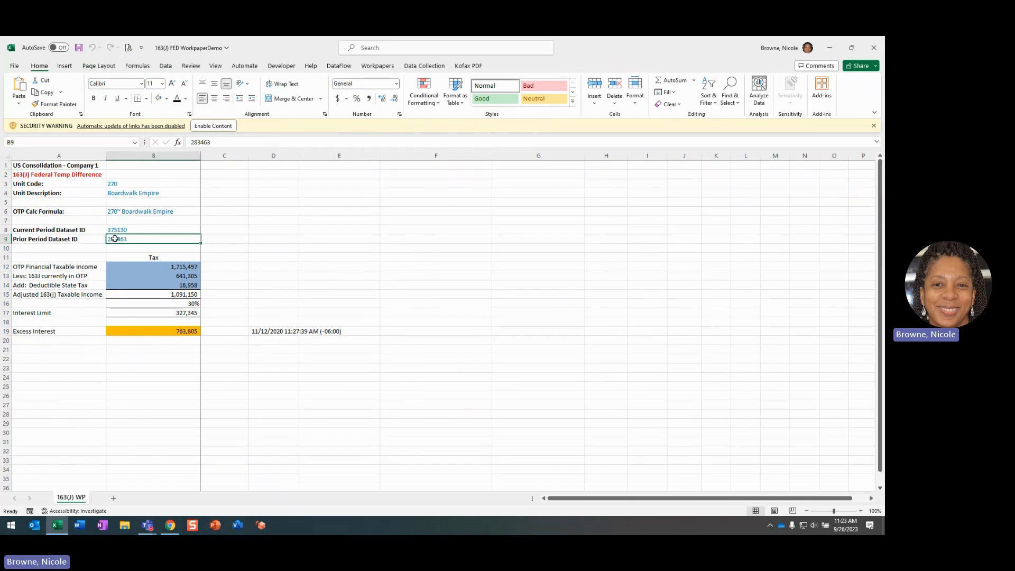
left_click(121, 229)
left_click(125, 238)
Review the platform save options and the Save To Platform As settings for 163(J) FED WorkpaperDemo, and close them without saving
left_click(379, 68)
left_click(376, 103)
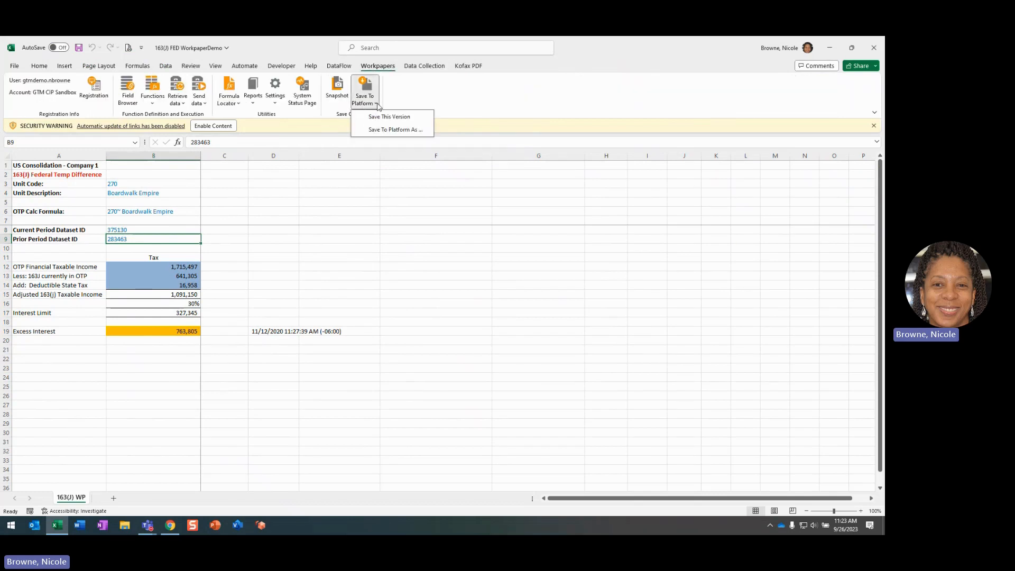
left_click(392, 131)
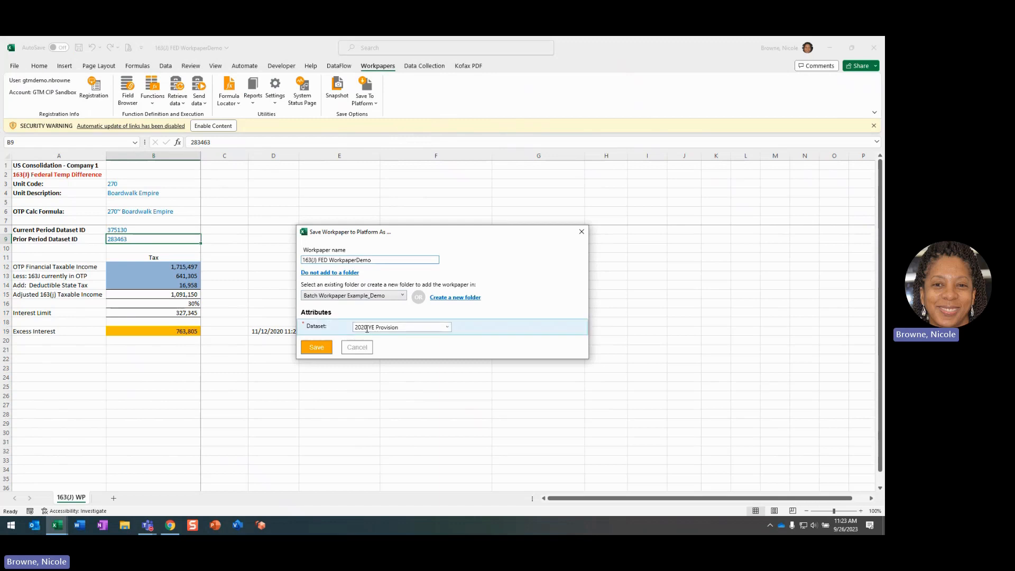
left_click(330, 351)
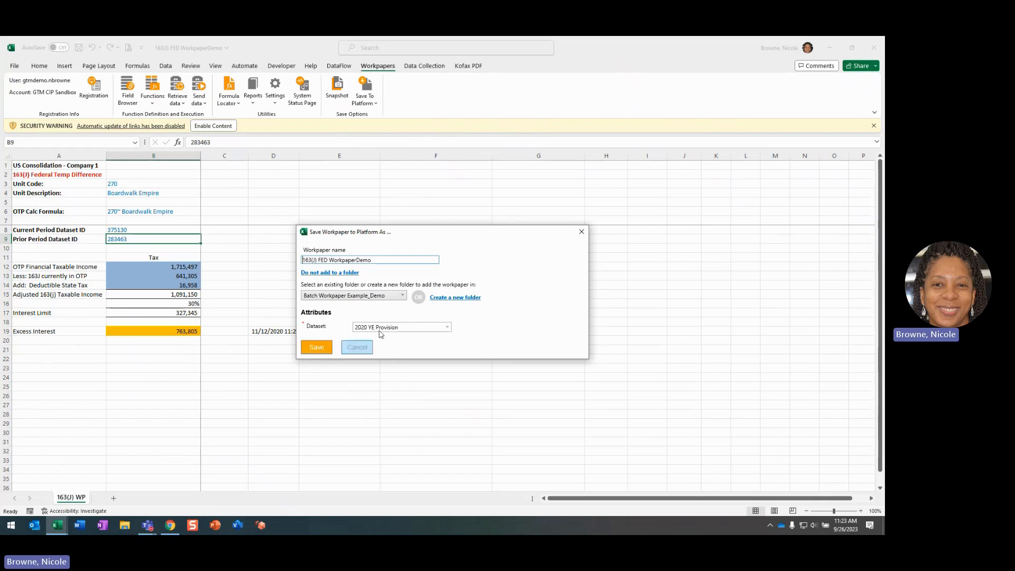
left_click(581, 231)
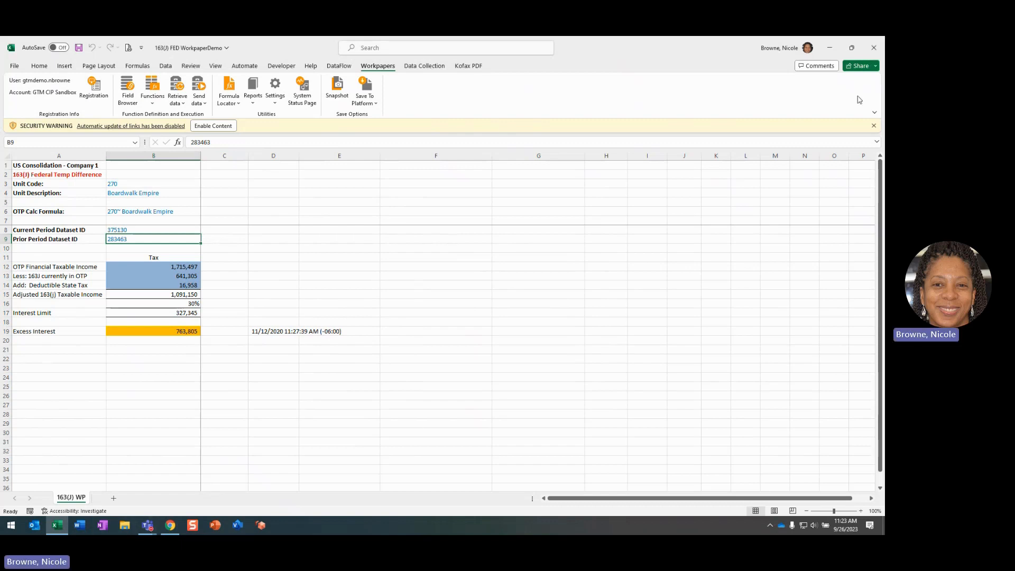
Switch to Chrome, list all workpapers and override the checkout of 163(J) FED WorkpaperDemo
left_click(170, 525)
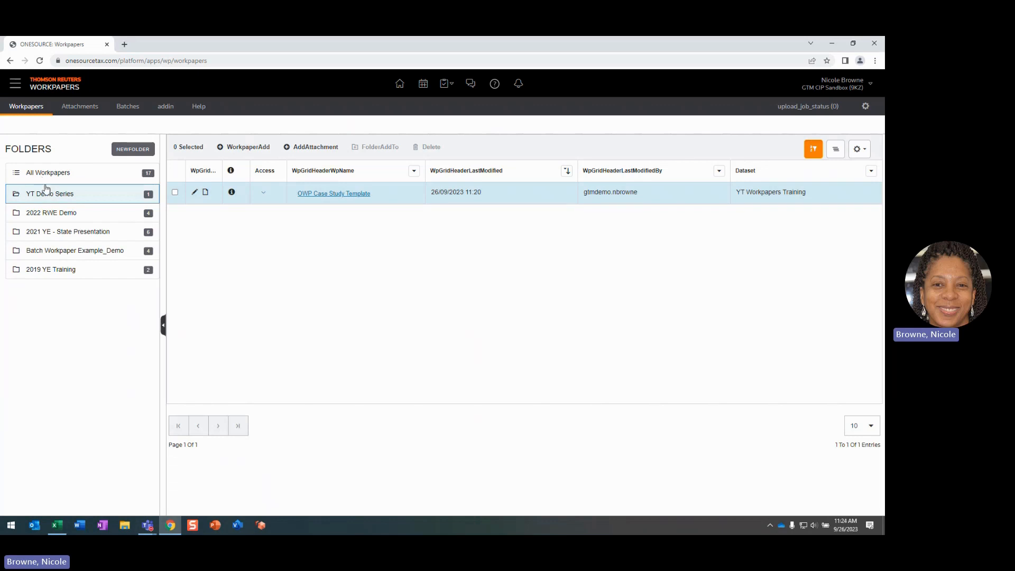
left_click(44, 175)
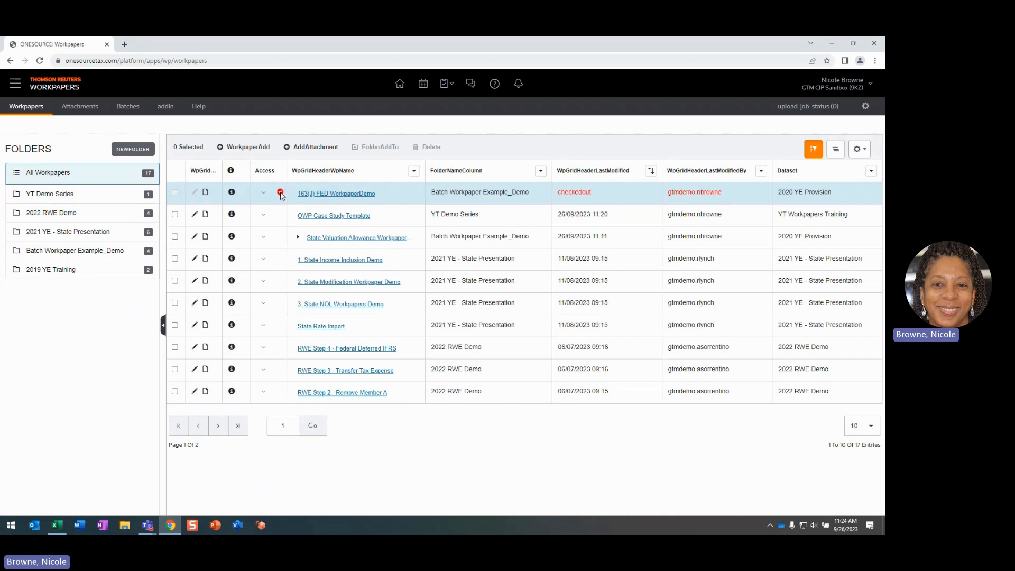
left_click(263, 193)
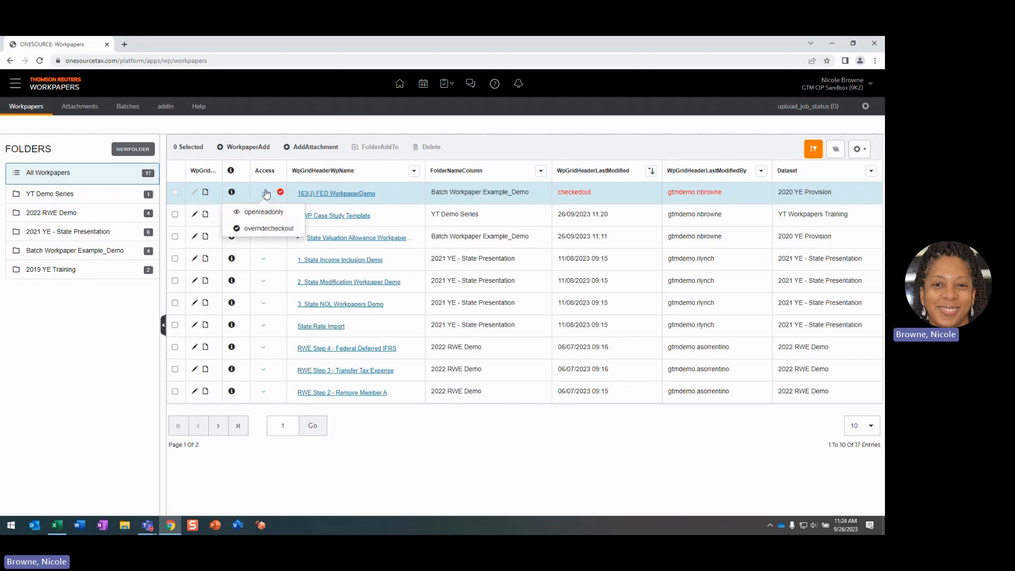
left_click(276, 229)
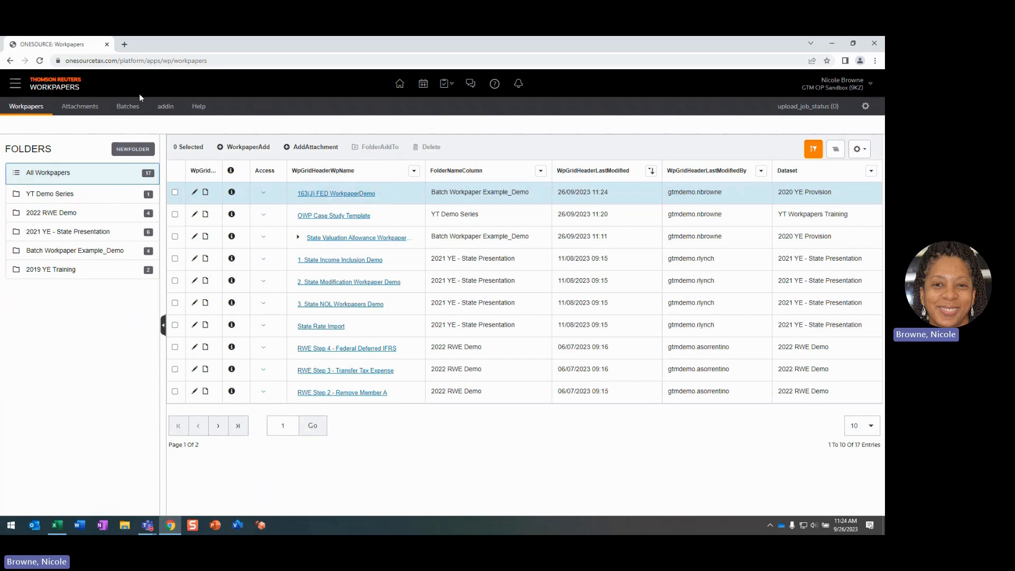
Expand the 2022 RWE Demo batch in Batches, and start a new sequential batch named YT DEMO Batch
left_click(127, 106)
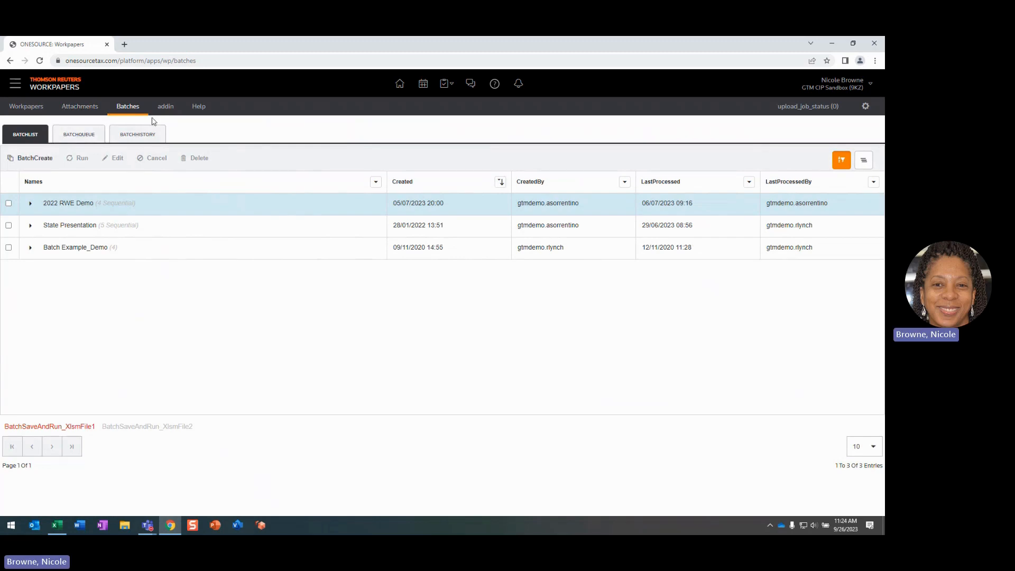
left_click(30, 203)
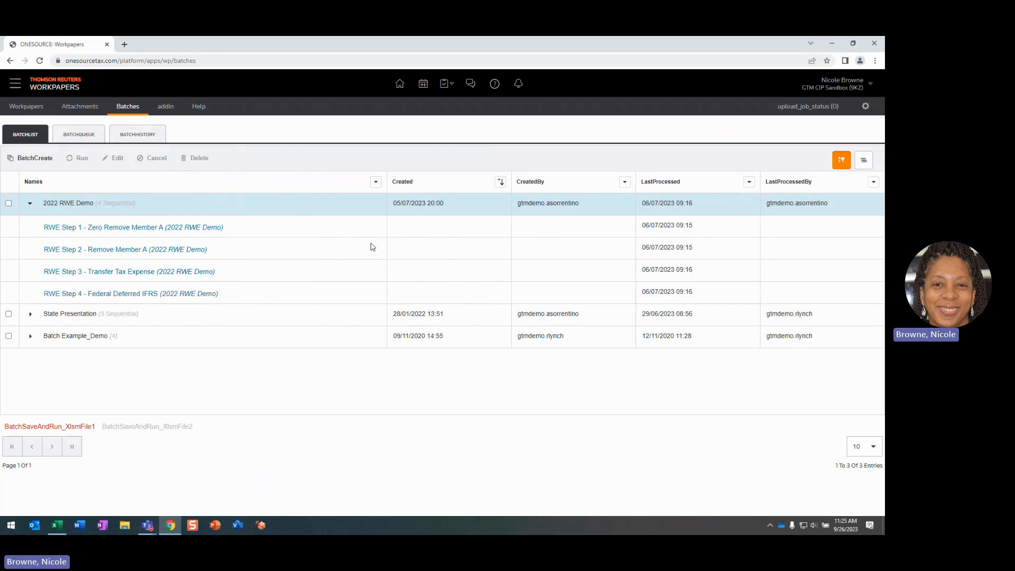
left_click(36, 159)
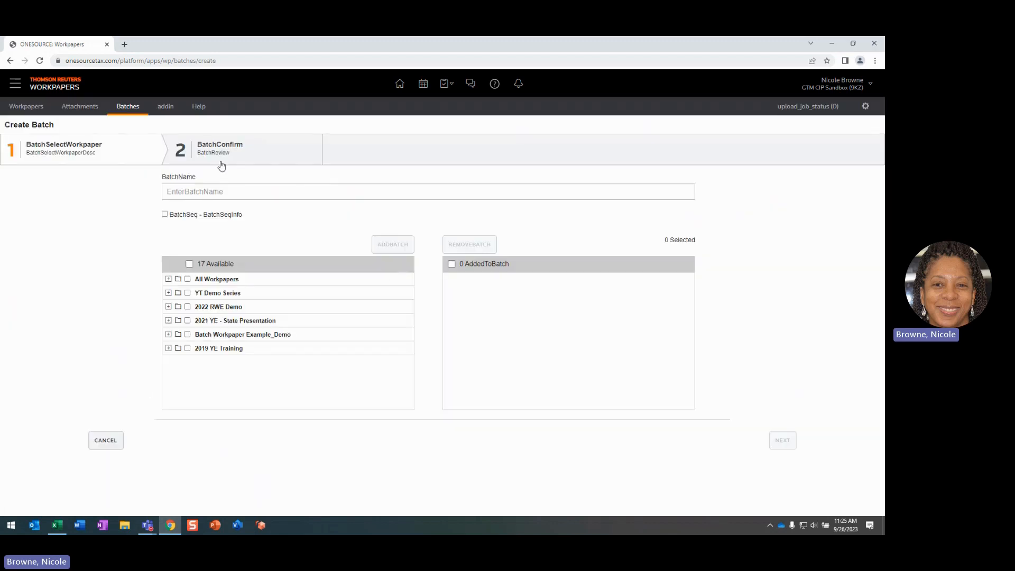
left_click(195, 192)
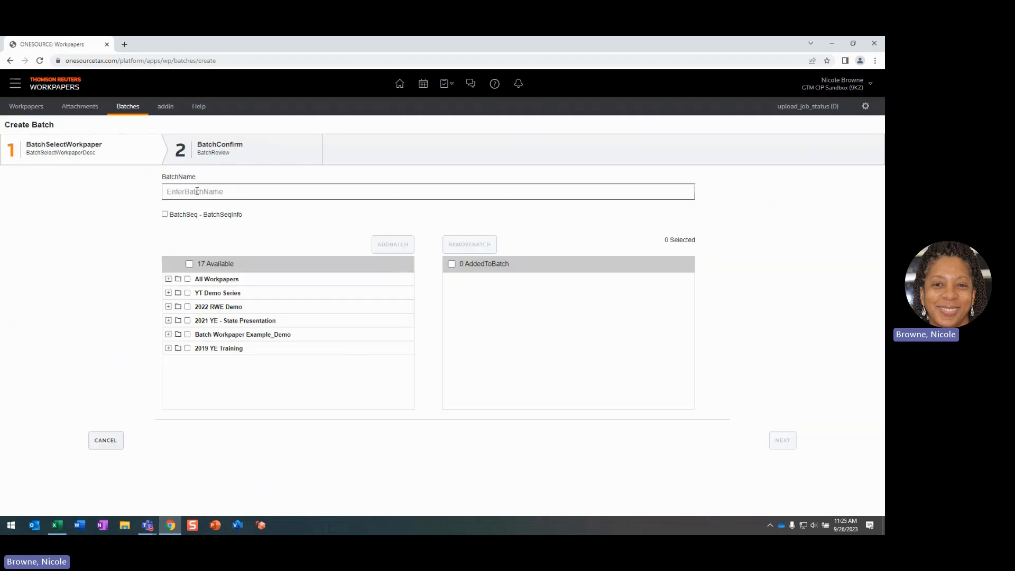
type("YT DEMO Batch")
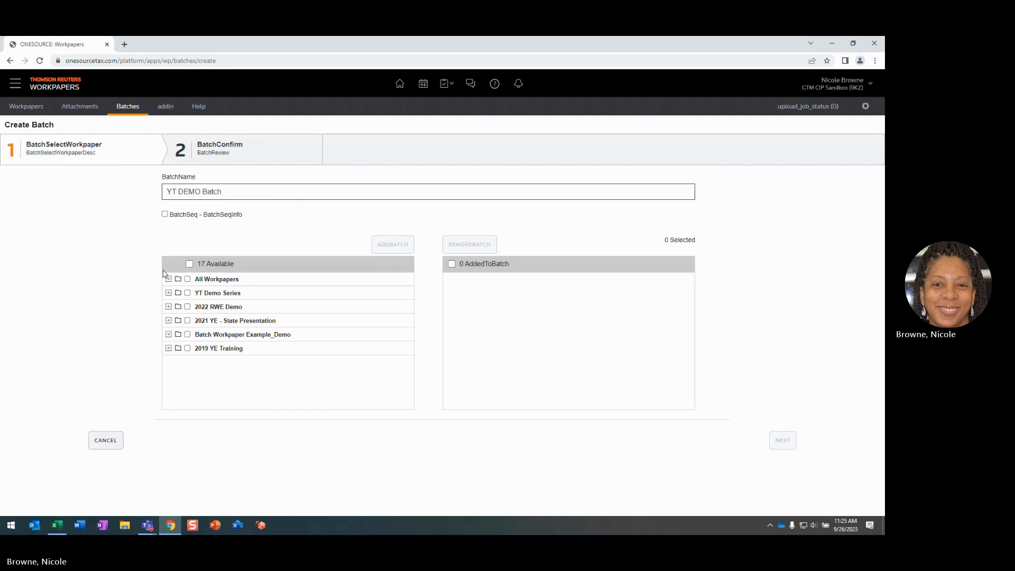
left_click(165, 214)
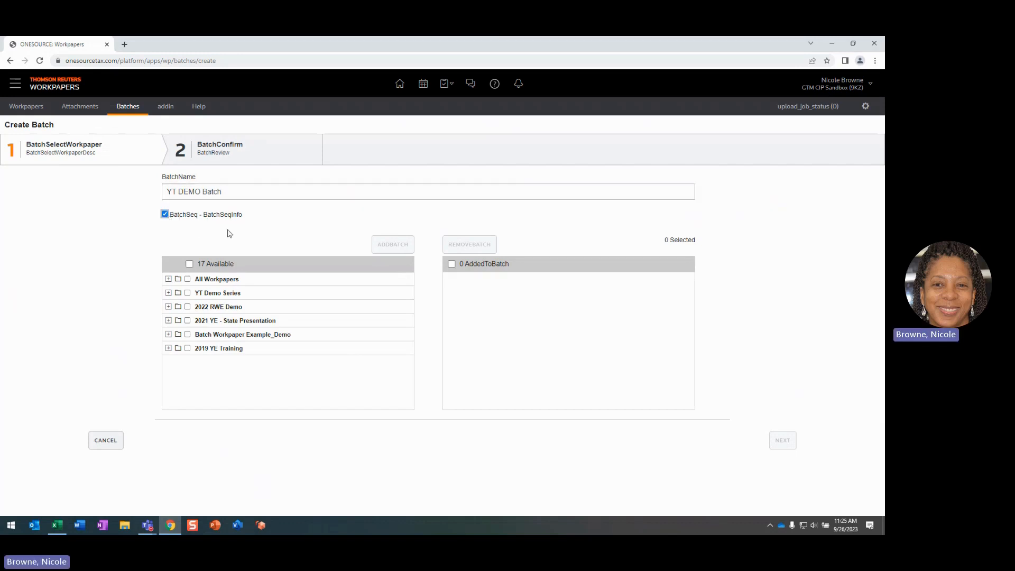
Add PreTax Workpaper_DEMO, M1 Workpaper (completed), 5. State VA File and 163J Calculation from All Workpapers to the batch, and save it
left_click(168, 279)
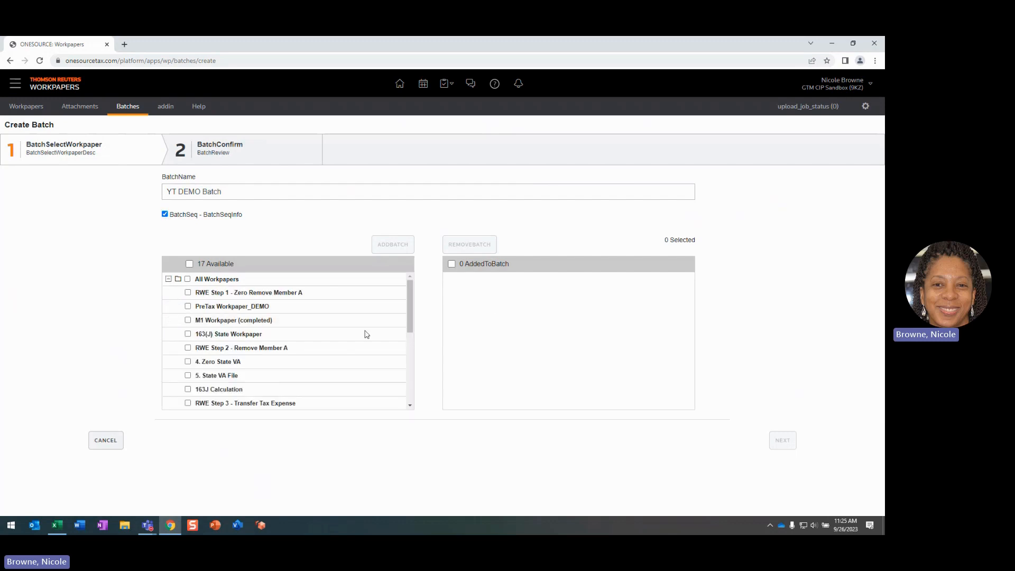
left_click(188, 306)
left_click(187, 319)
left_click(188, 375)
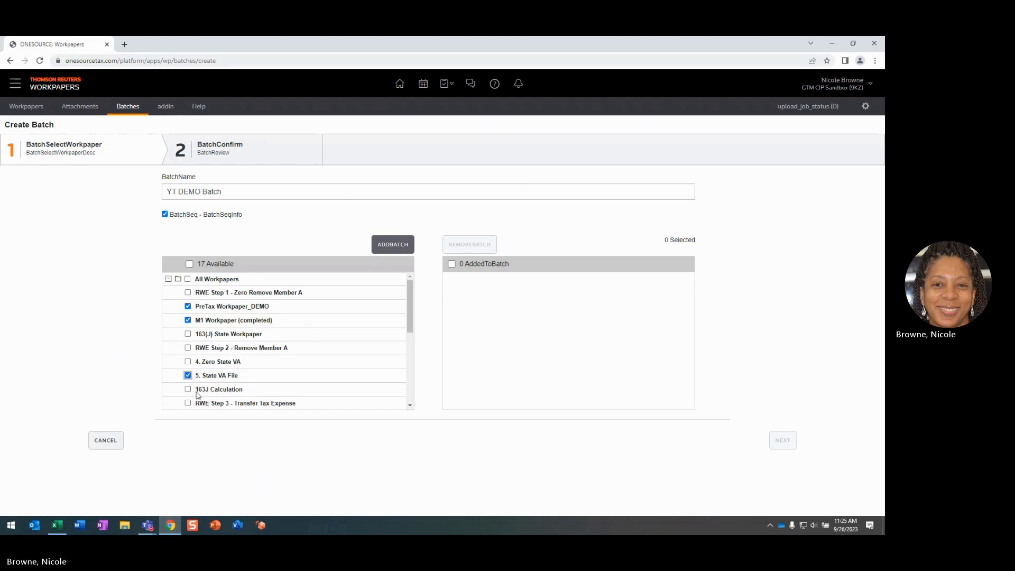
left_click(188, 388)
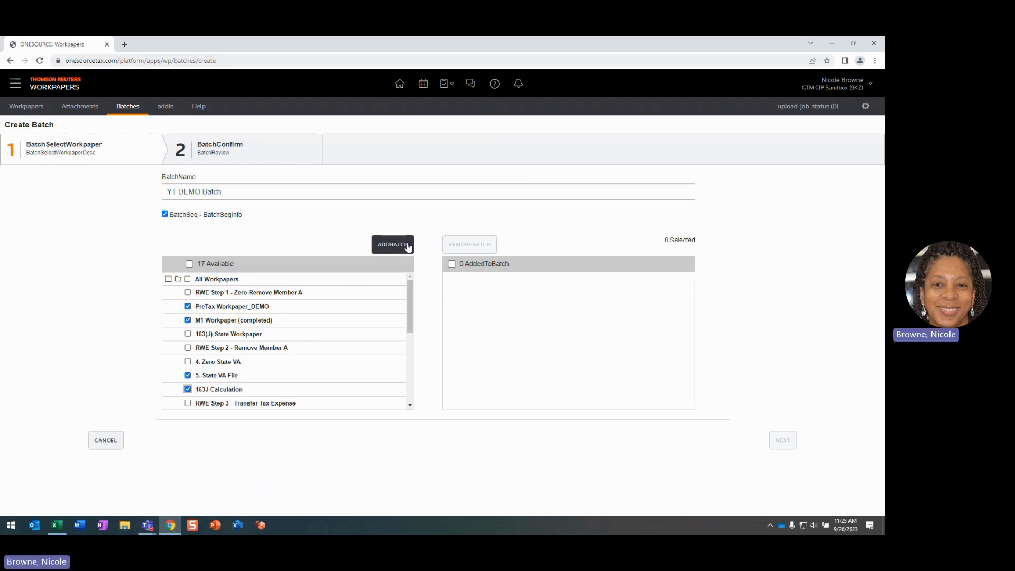
left_click(391, 247)
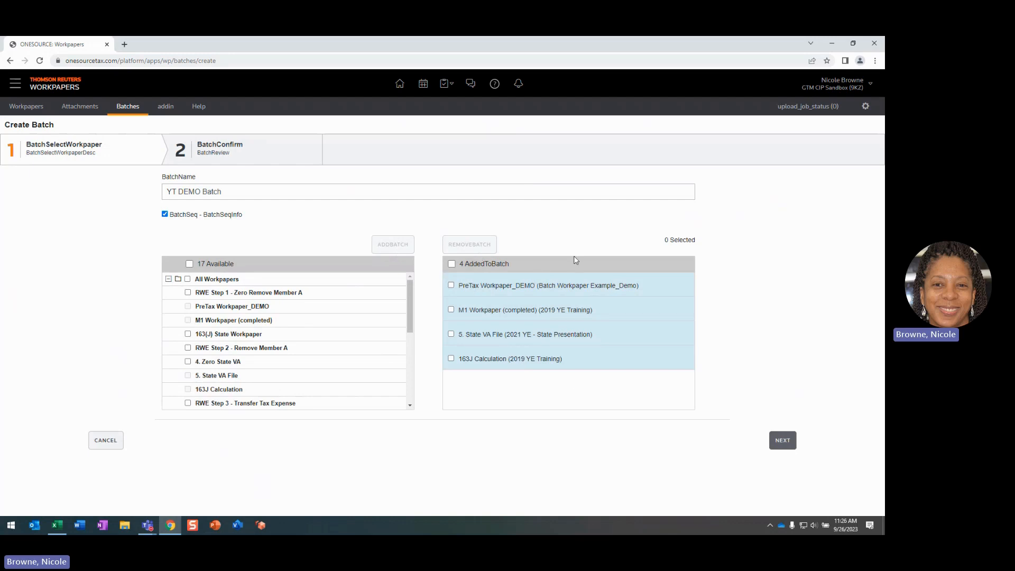
left_click(787, 444)
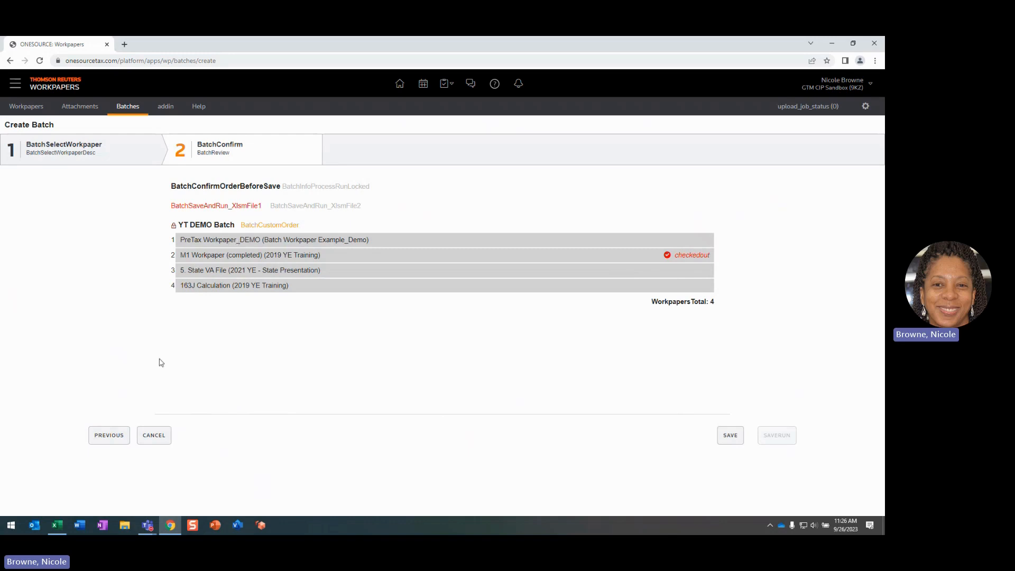
left_click(728, 435)
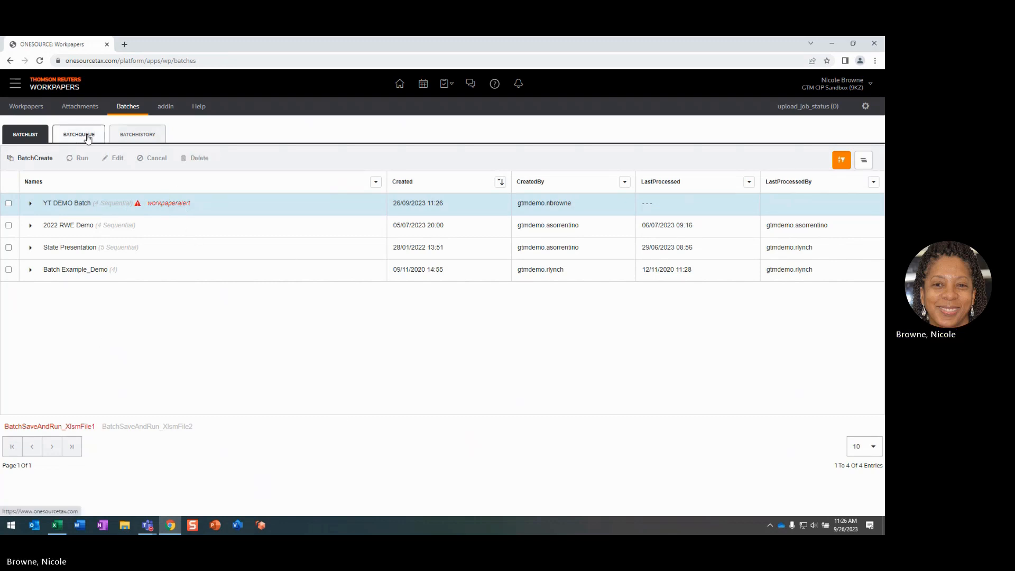
Open YT DEMO Batch for editing, try out selecting workpapers to add and remove, and cancel without saving
left_click(9, 204)
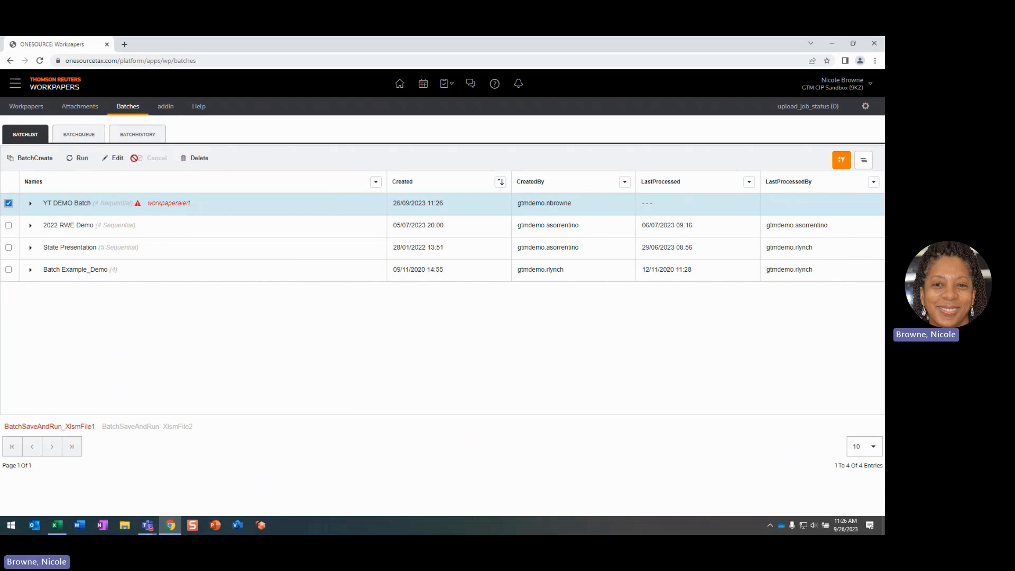
left_click(116, 160)
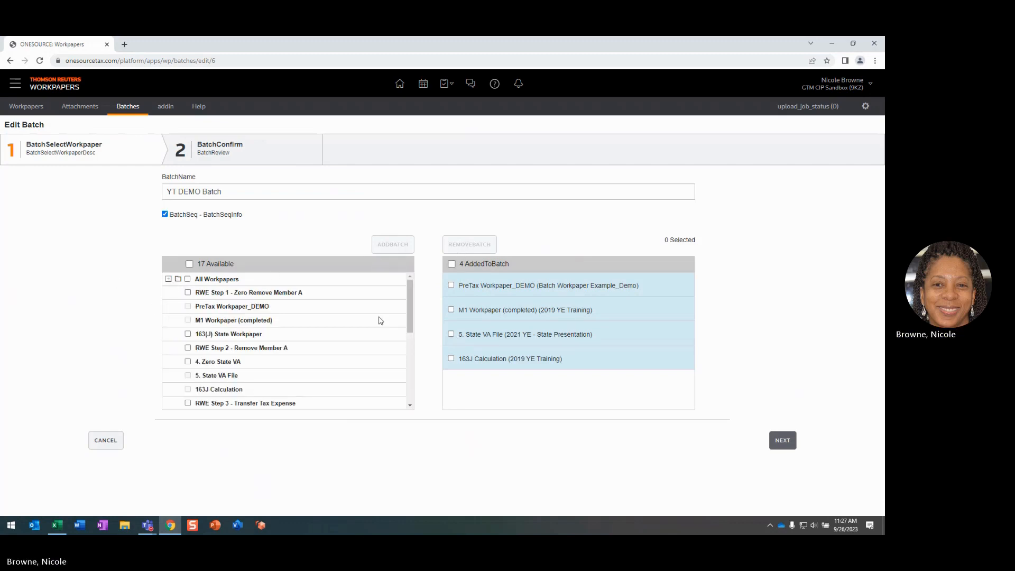
left_click(188, 292)
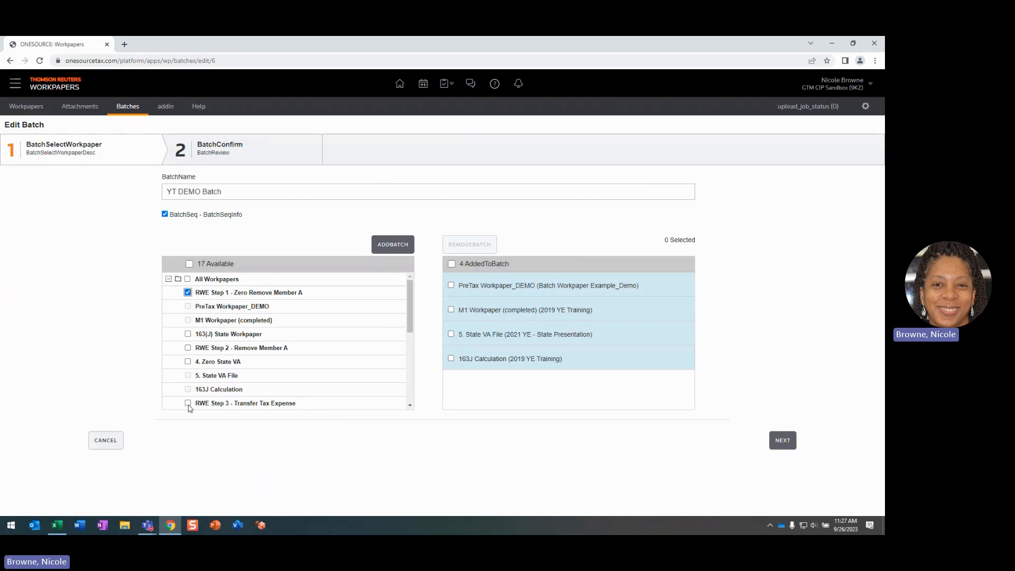
left_click(187, 293)
left_click(451, 285)
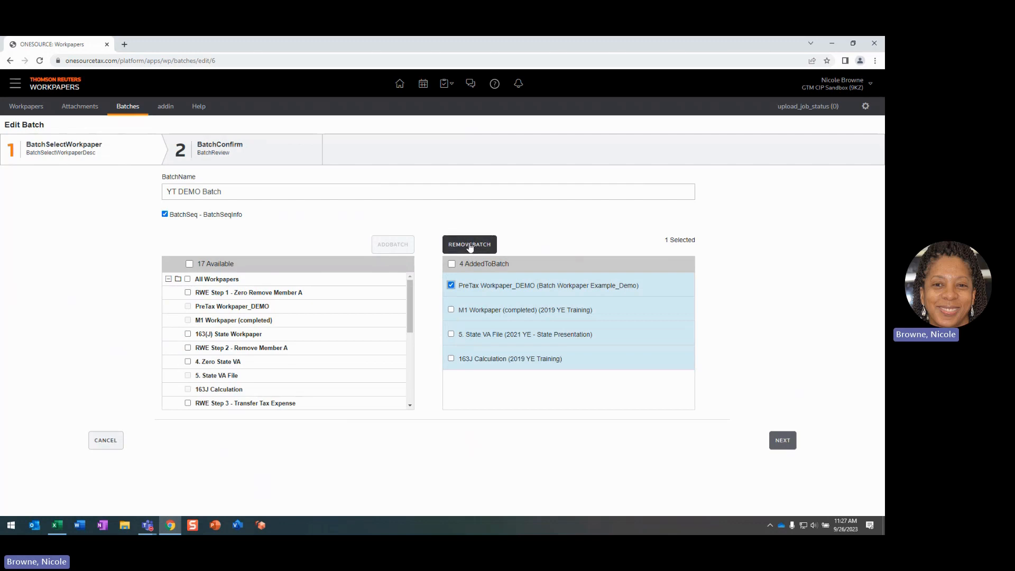
left_click(106, 441)
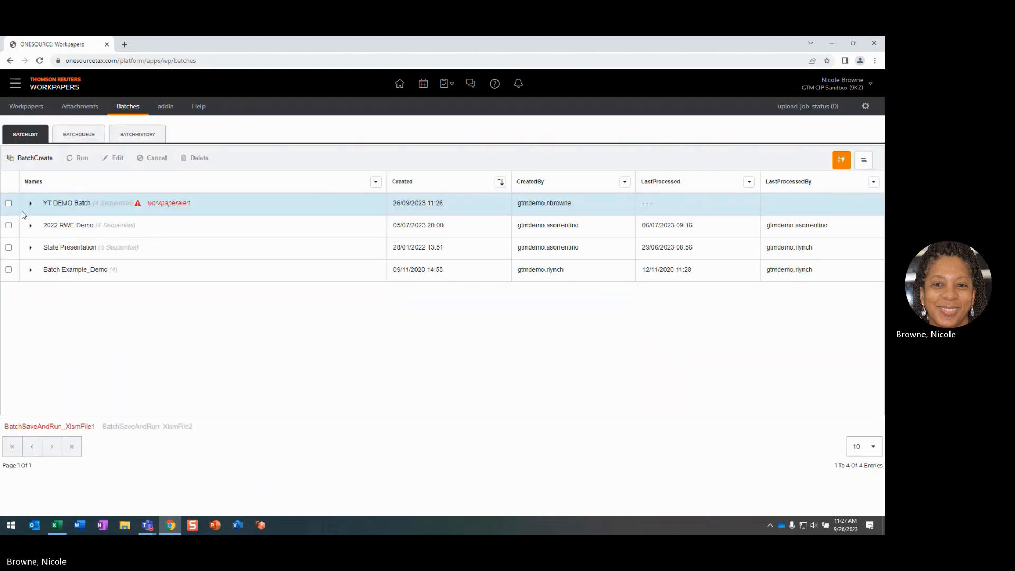
Select YT DEMO Batch, review the batch queue and batch history, and return through the batch list to the Workpapers page
left_click(8, 203)
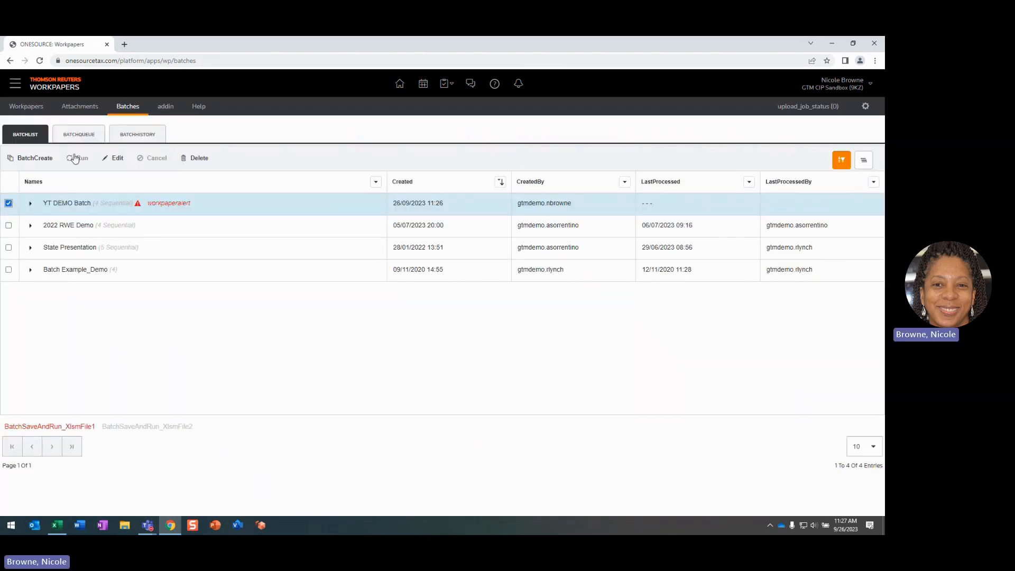
left_click(82, 135)
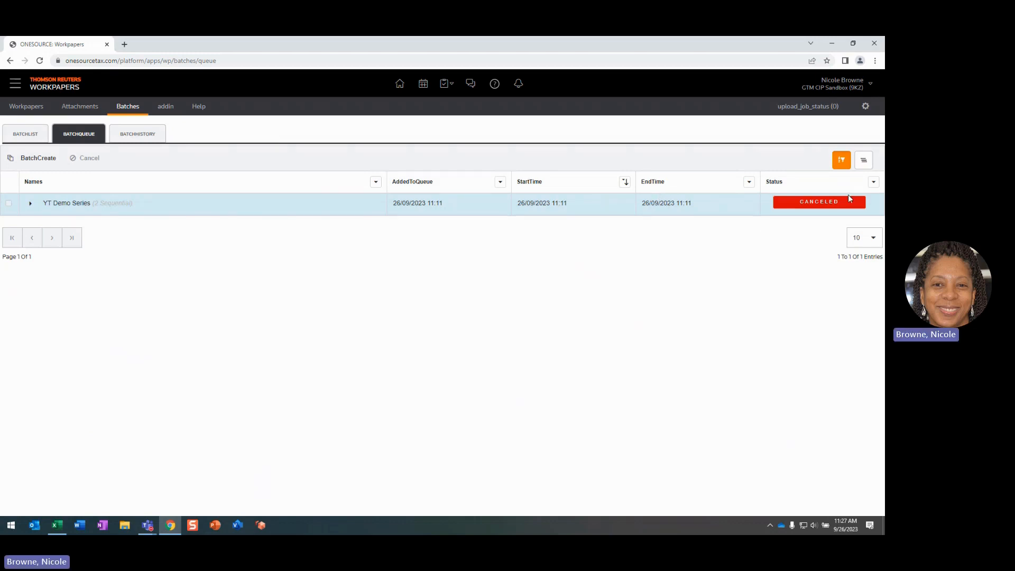
left_click(142, 136)
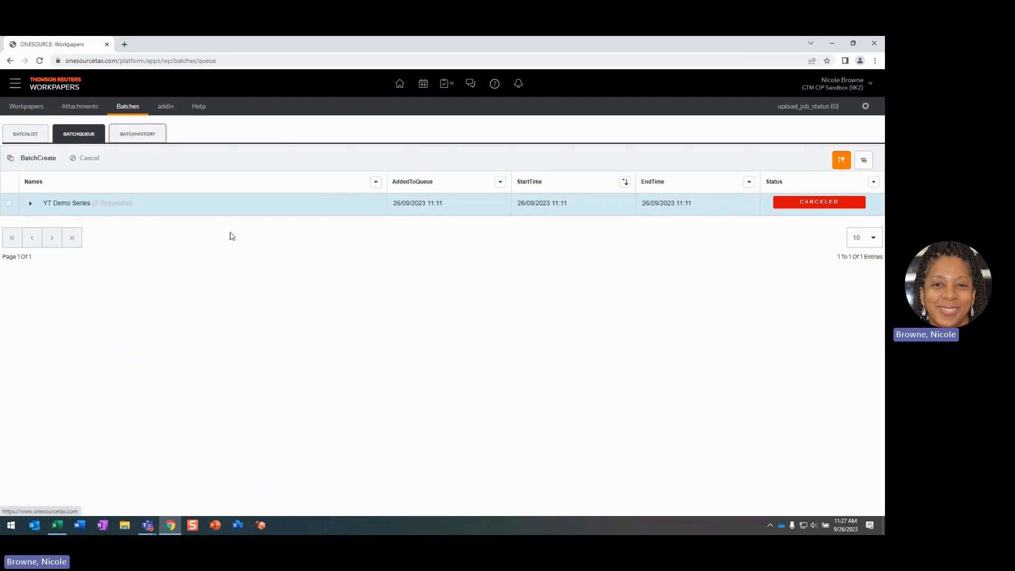
left_click(158, 138)
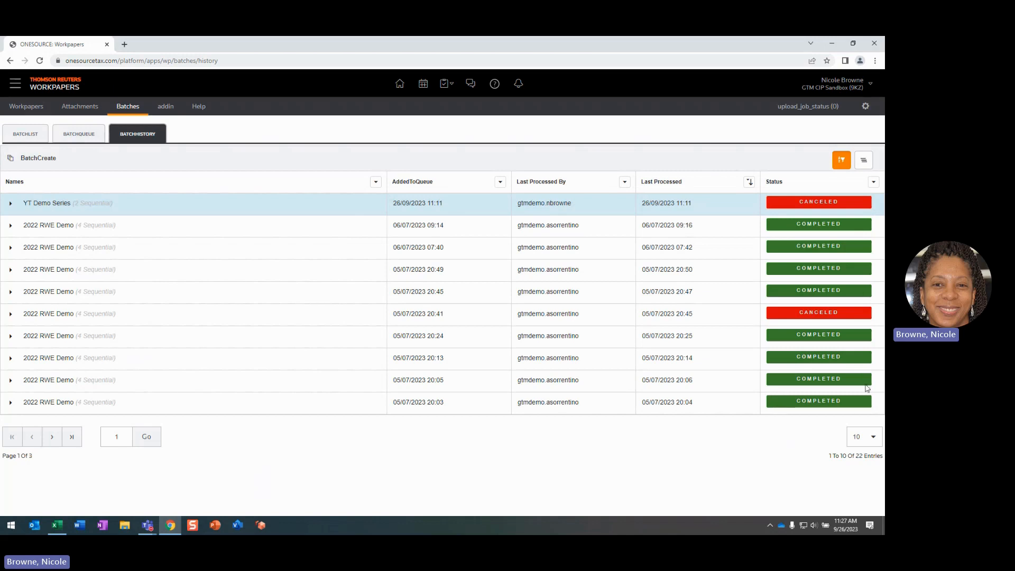
left_click(35, 140)
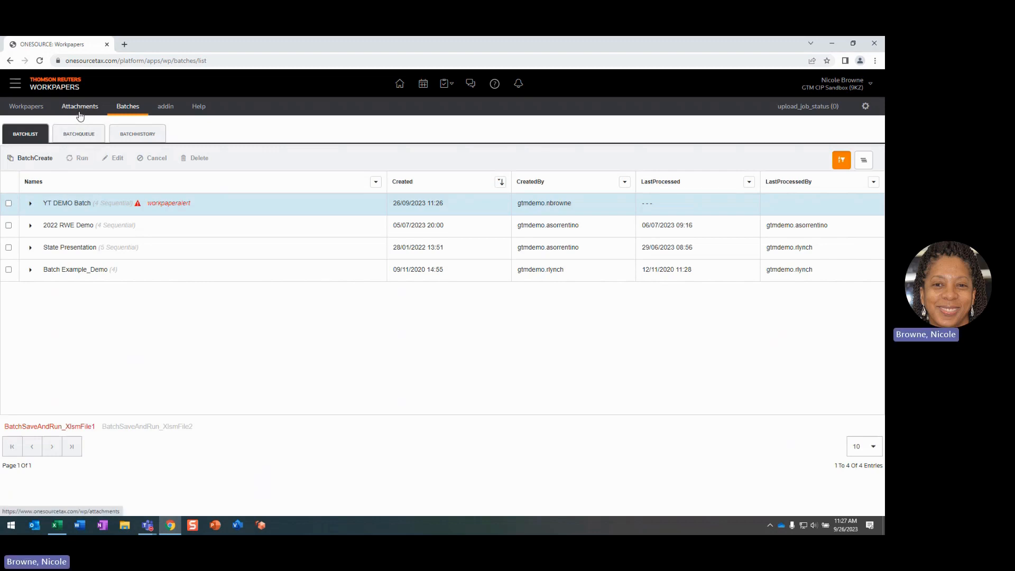
left_click(9, 203)
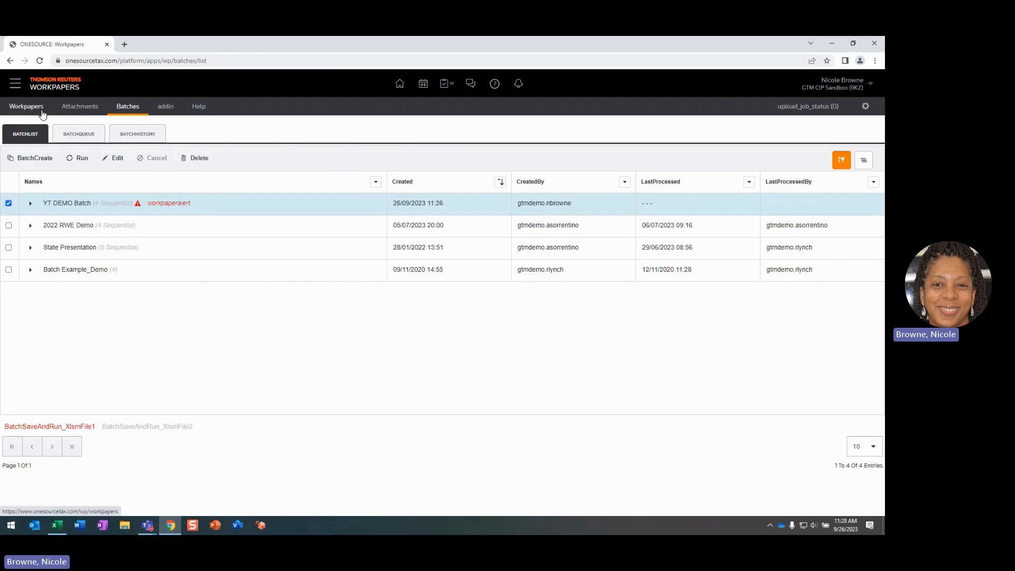
left_click(25, 106)
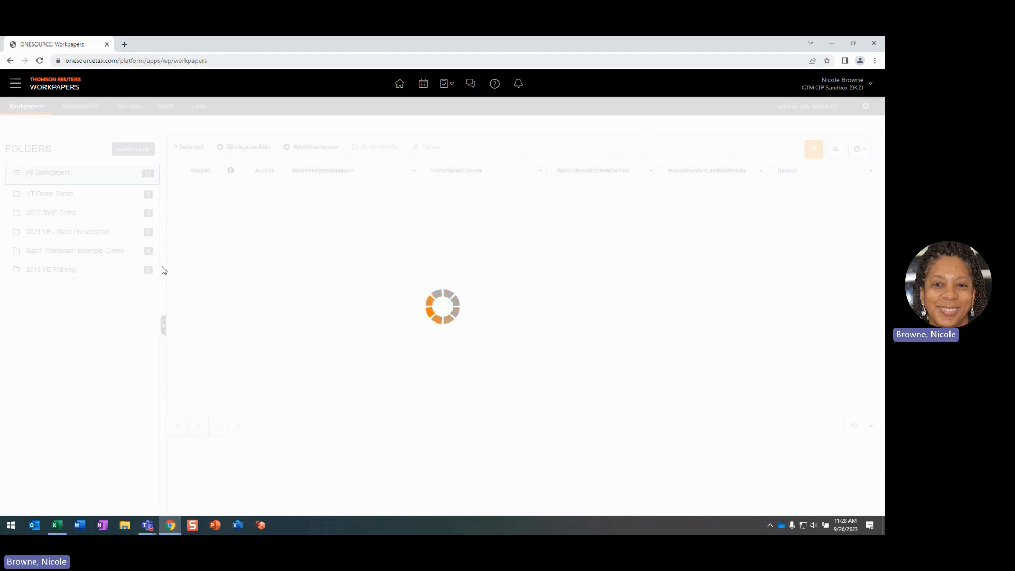